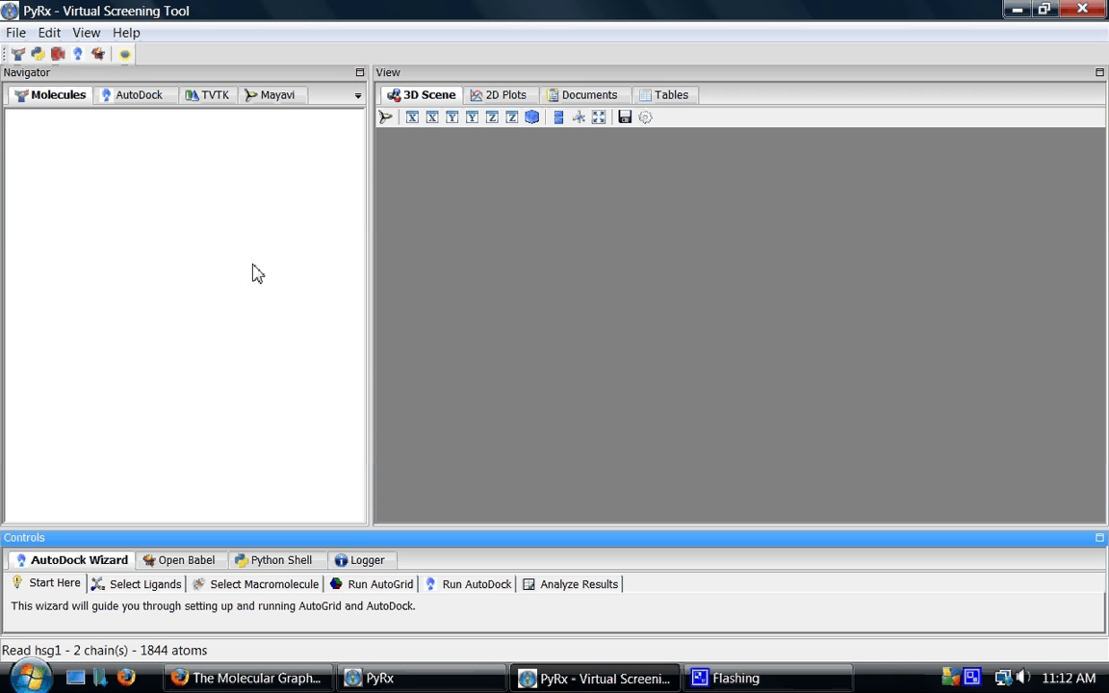
Show the Mayavi pipeline and reload hsg1.pdbqt from the recent files list
click(273, 101)
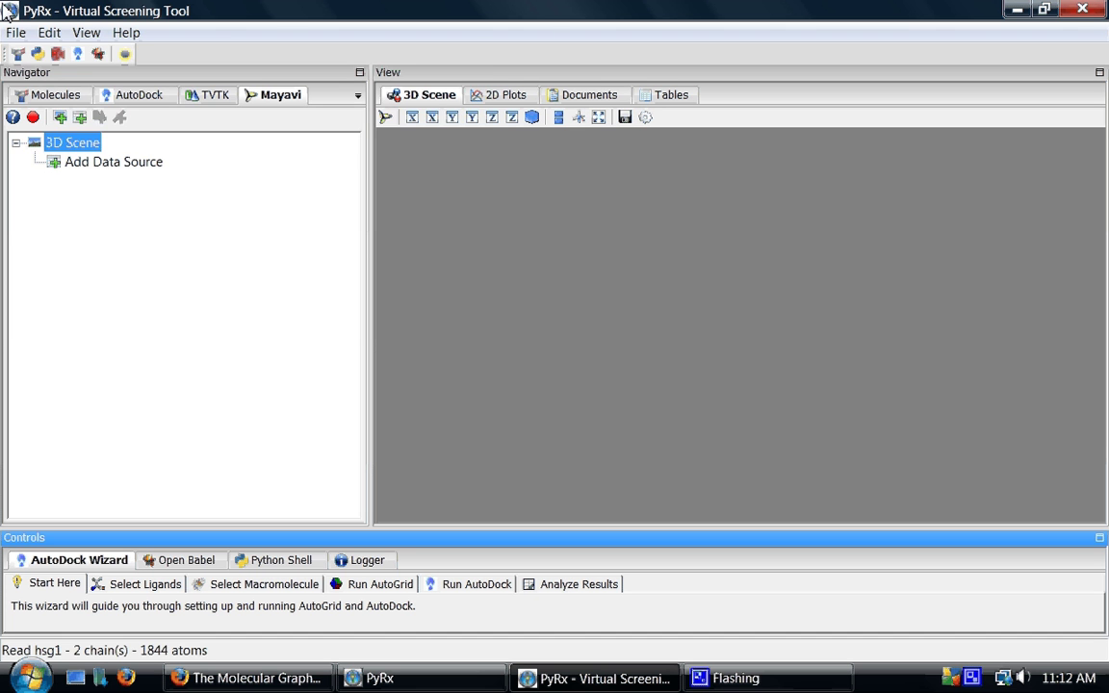
click(15, 31)
click(71, 203)
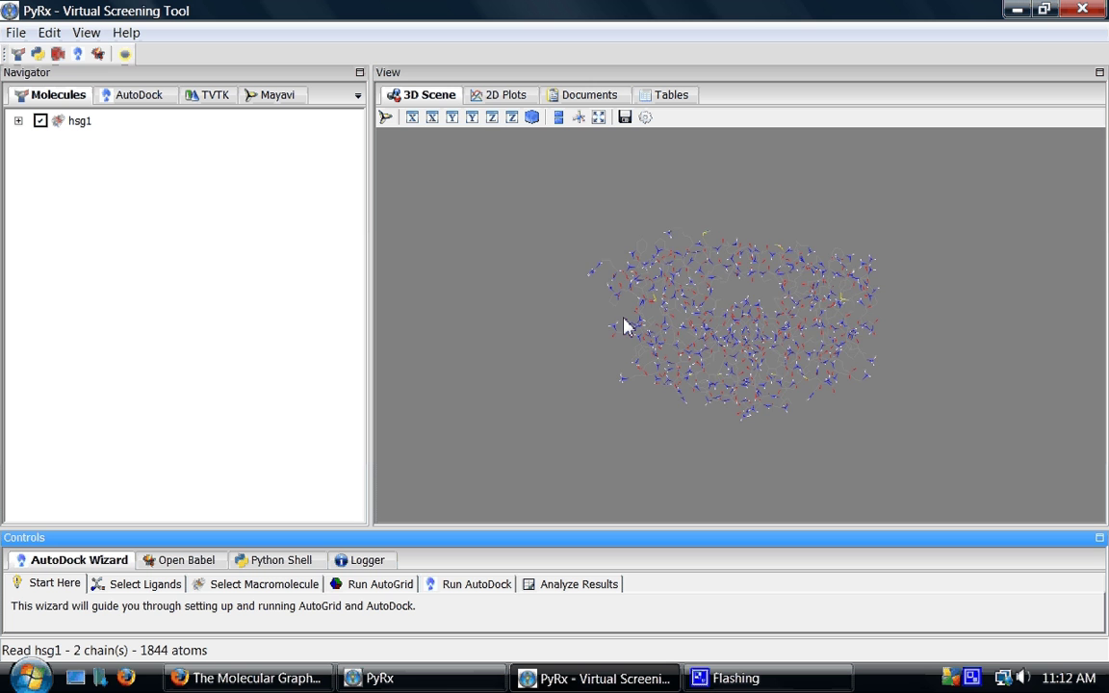
Switch hsg1's display to Molecular Surface and rotate the view to inspect it
drag(674, 270, 654, 216)
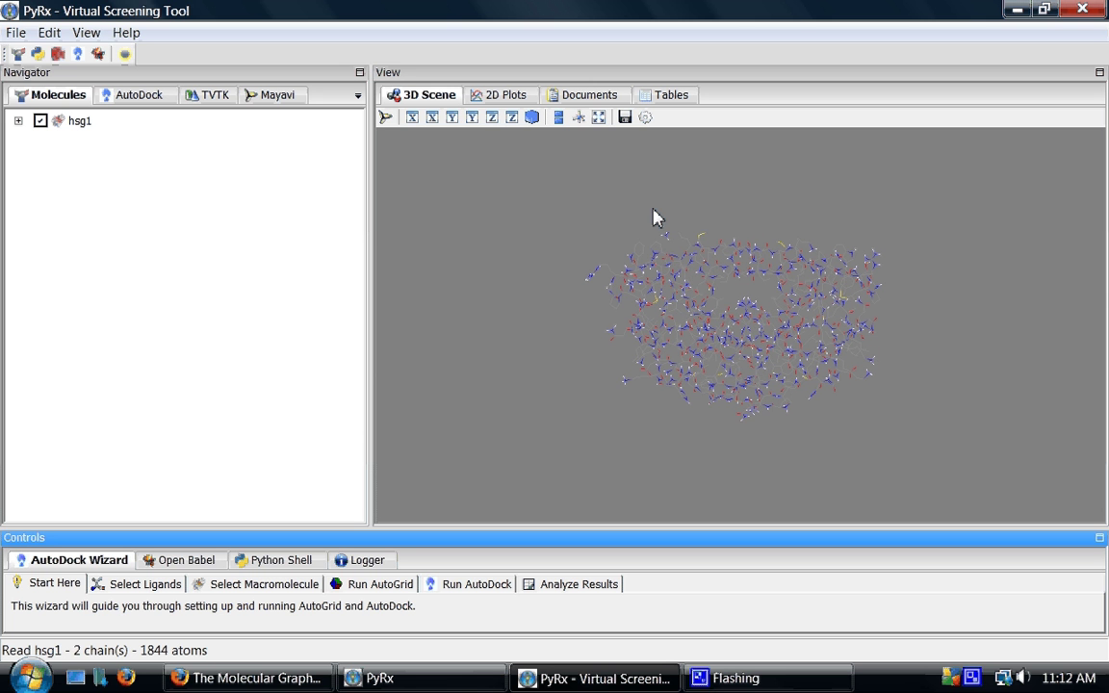
right_click(74, 126)
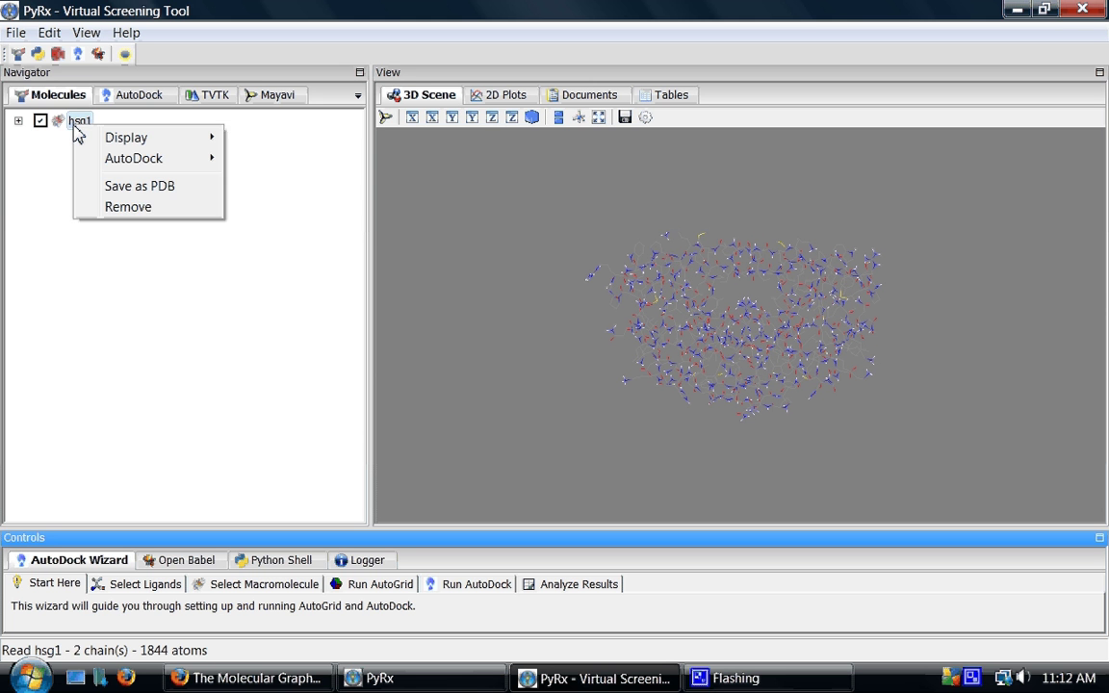
mouse_move(101, 138)
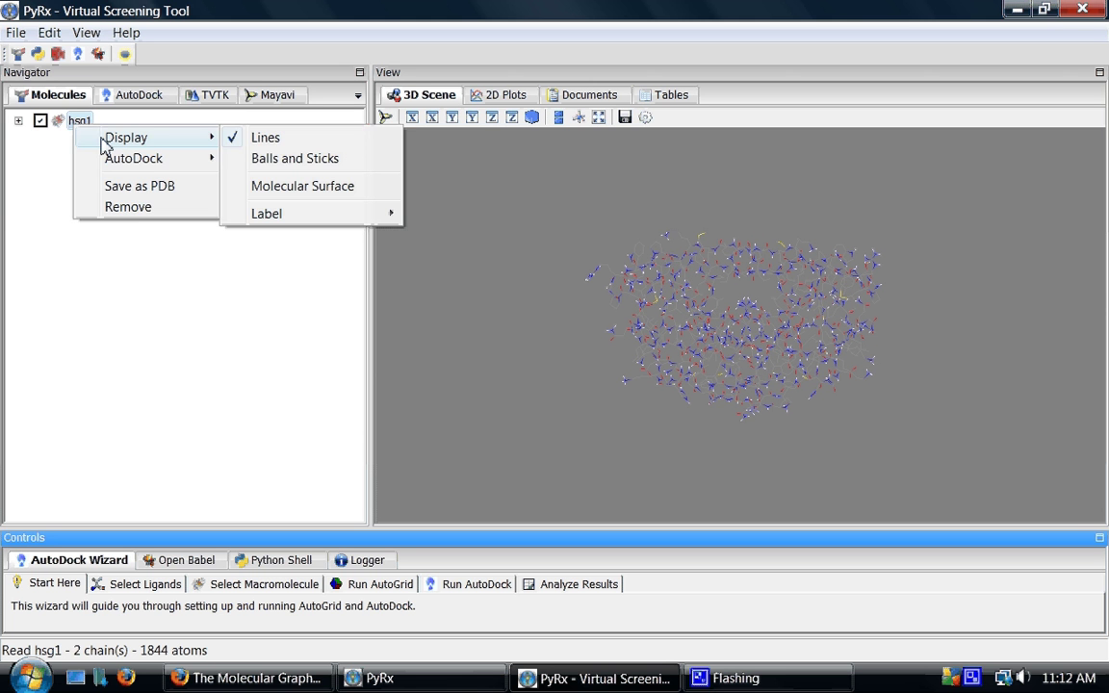
click(278, 188)
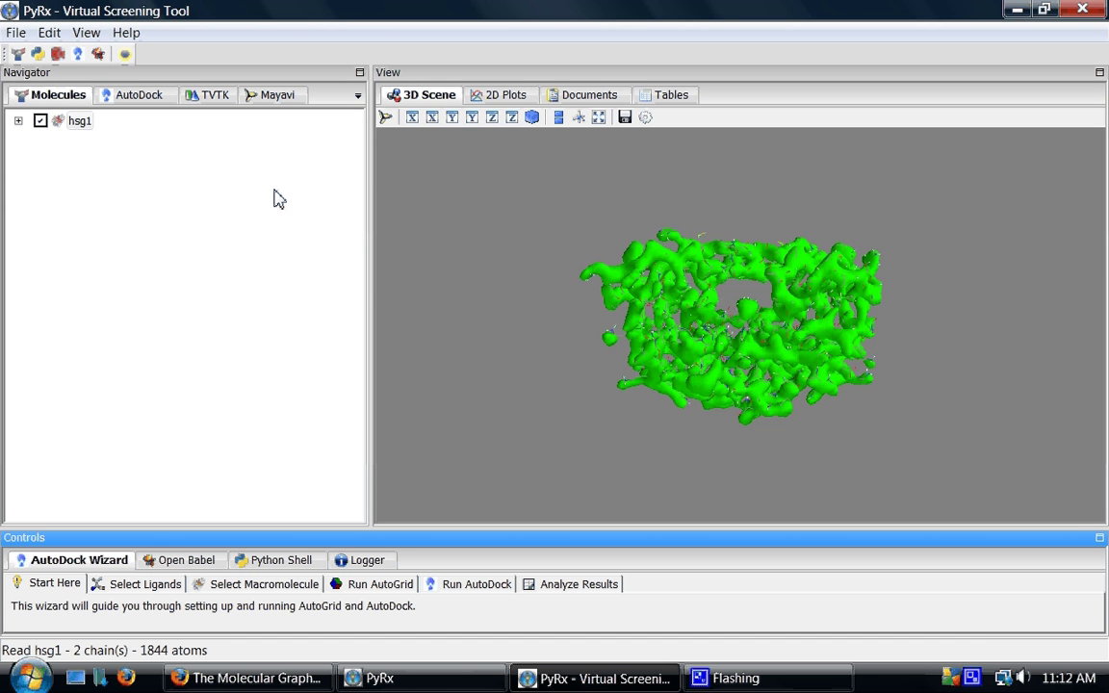
drag(592, 253, 631, 250)
Add an Outline module to hsg1-grid and rotate to see its bounding box
click(275, 100)
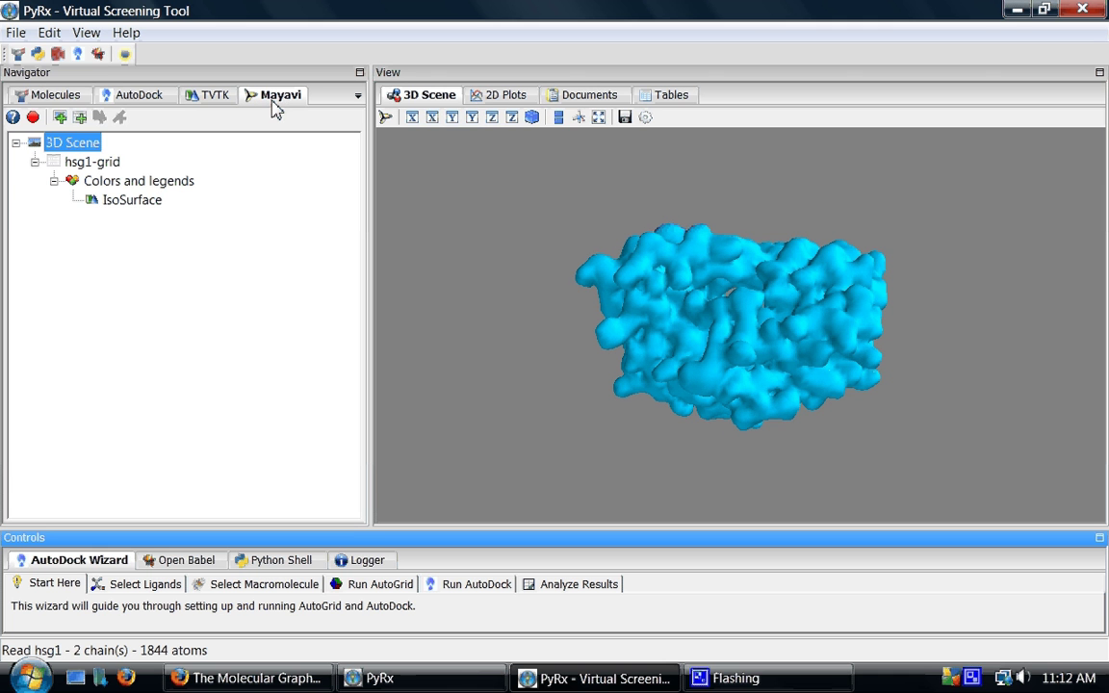
right_click(112, 178)
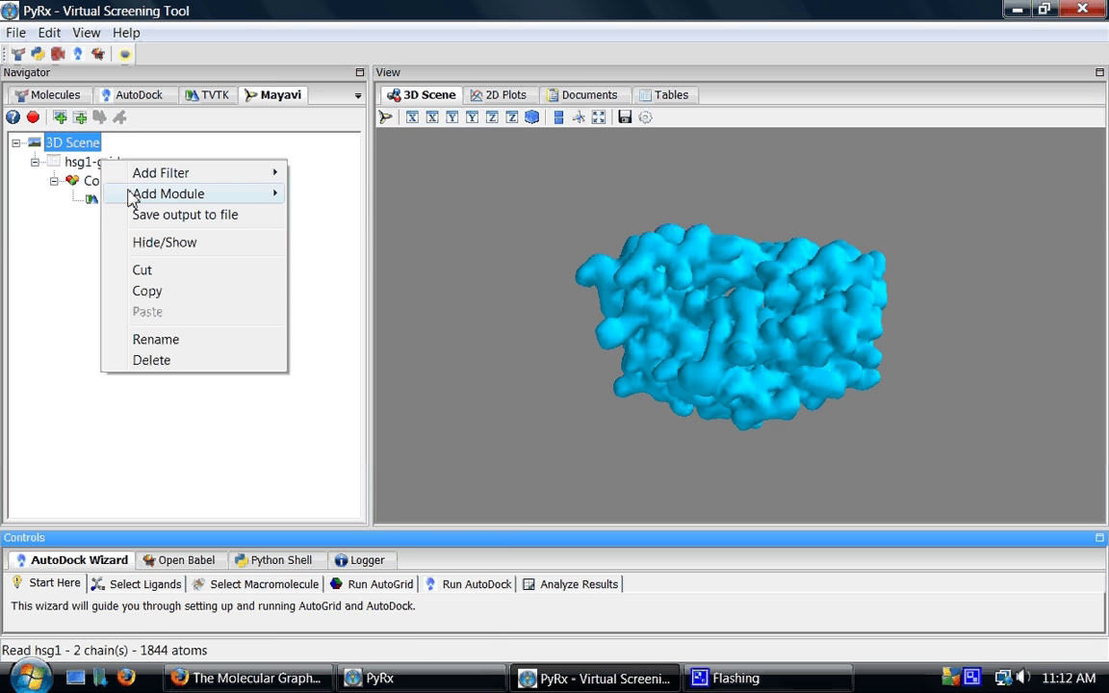
mouse_move(143, 199)
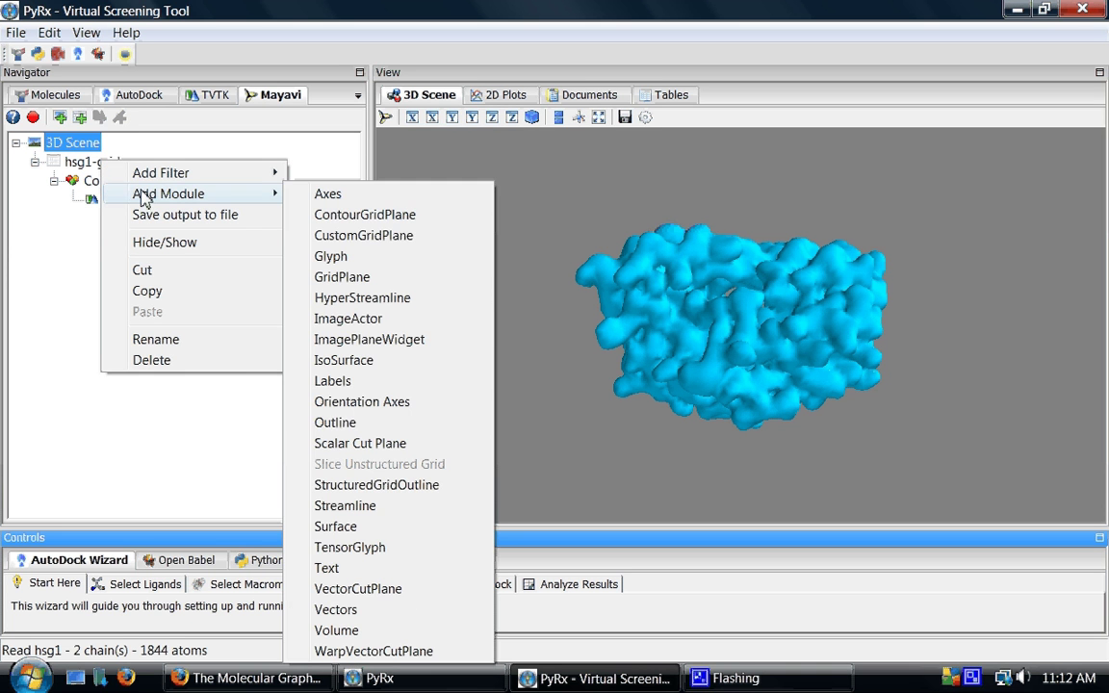
click(323, 424)
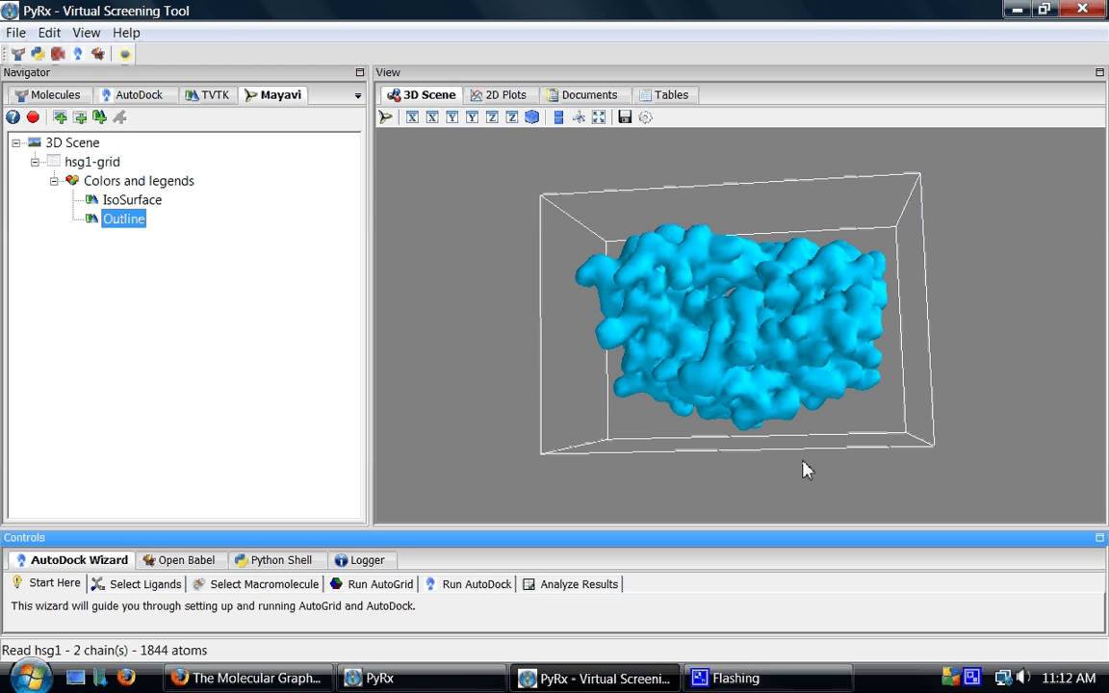
drag(920, 392, 674, 436)
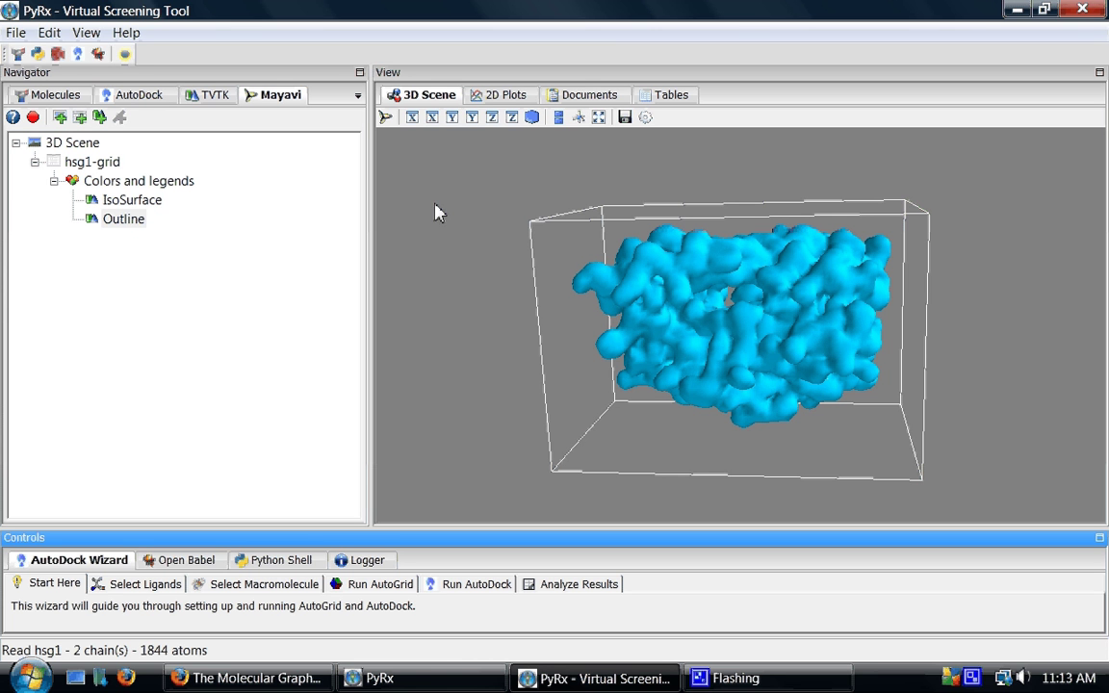
In Firefox, look at the PyRx Videos and Mayavi User Guide tabs, then the IsoSurfaces forum post
click(306, 678)
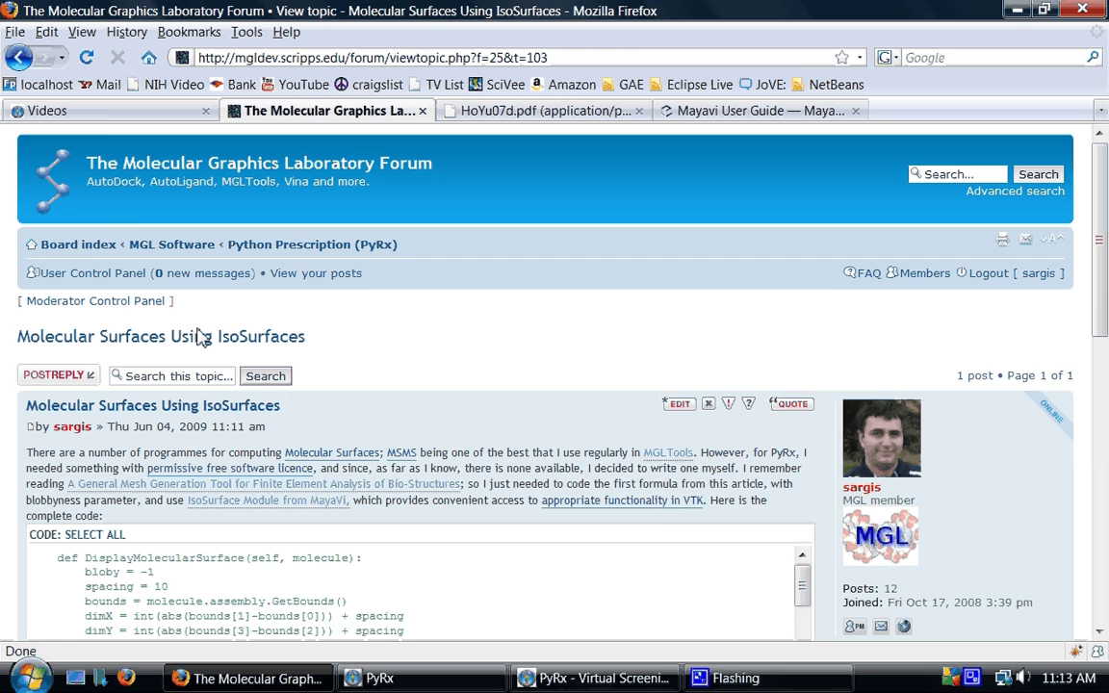
click(108, 116)
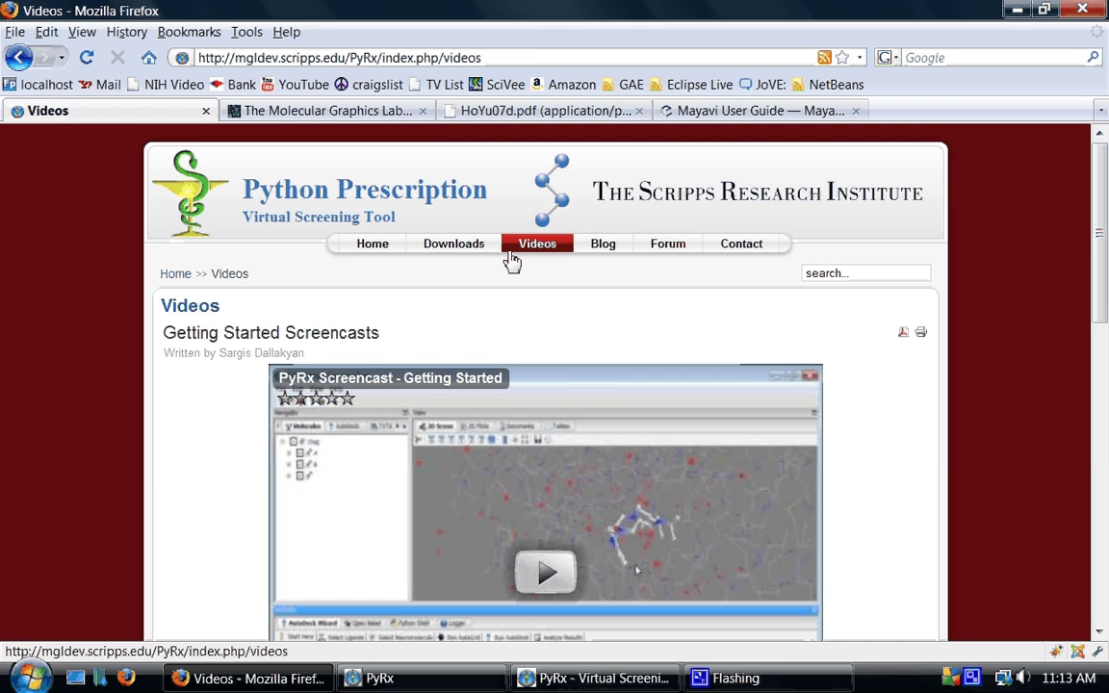
click(695, 112)
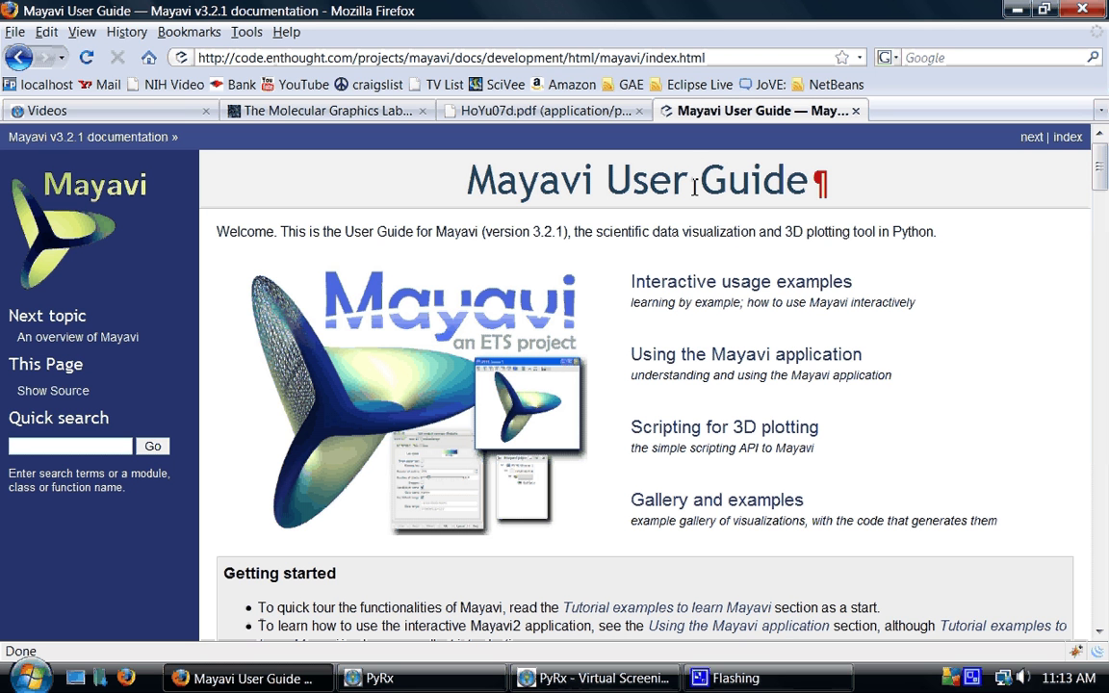
click(388, 113)
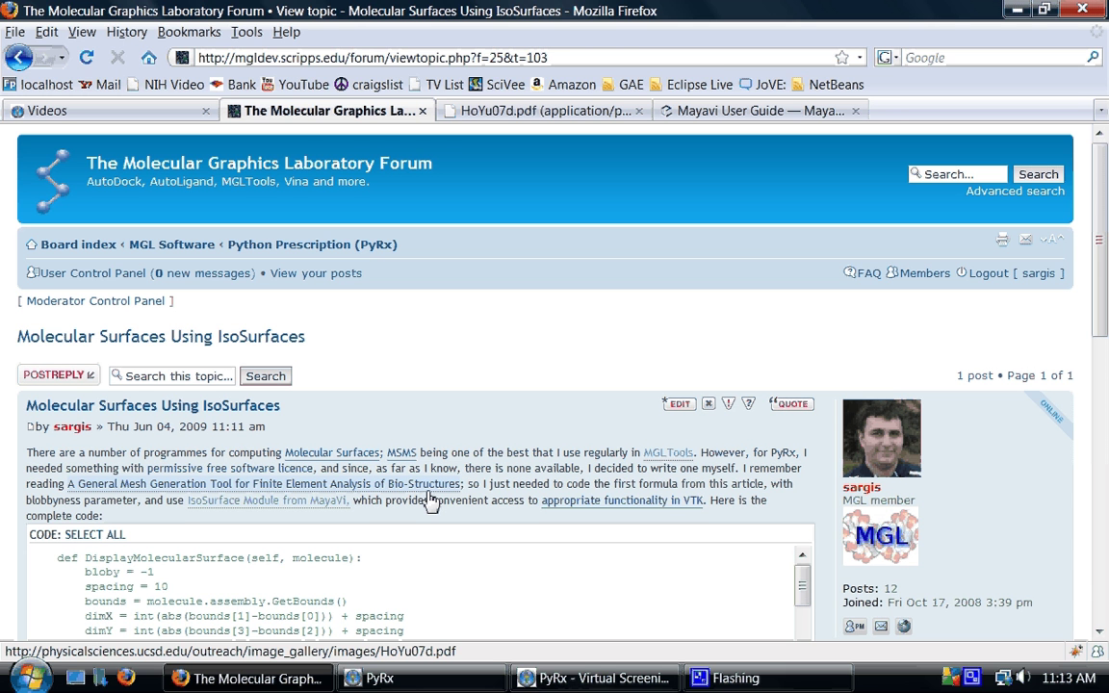
View the HoYu07d.pdf paper tab in Firefox
click(482, 112)
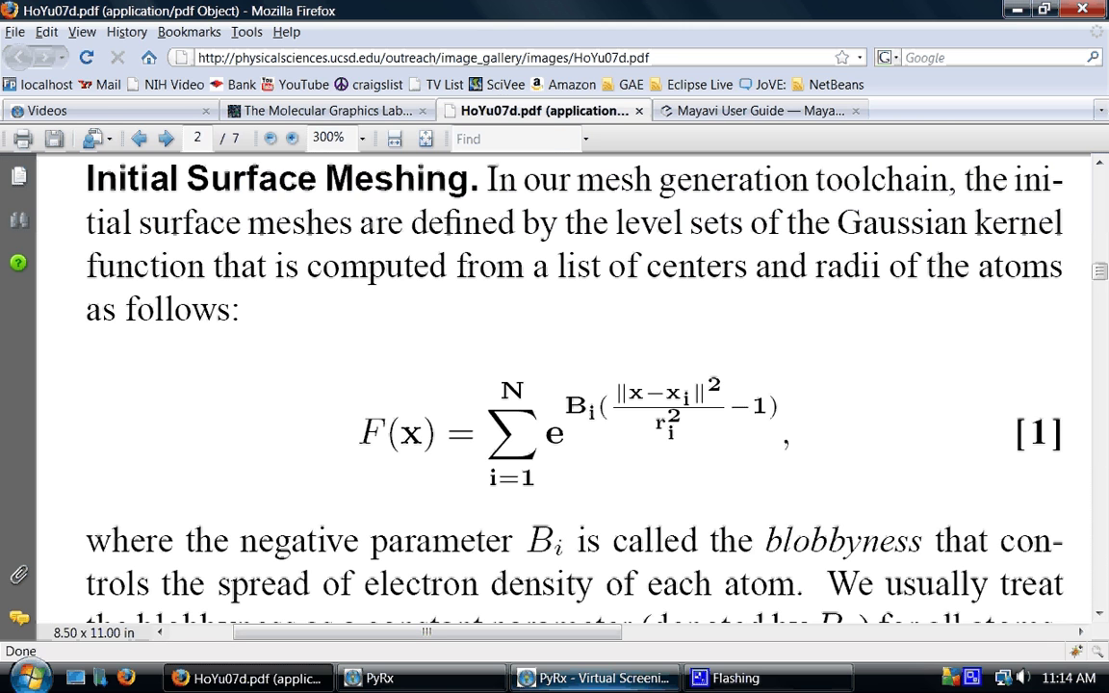
Back in PyRx, try IsoSurface contour values between 0.5 and 2.5, settling on 0.5
click(605, 686)
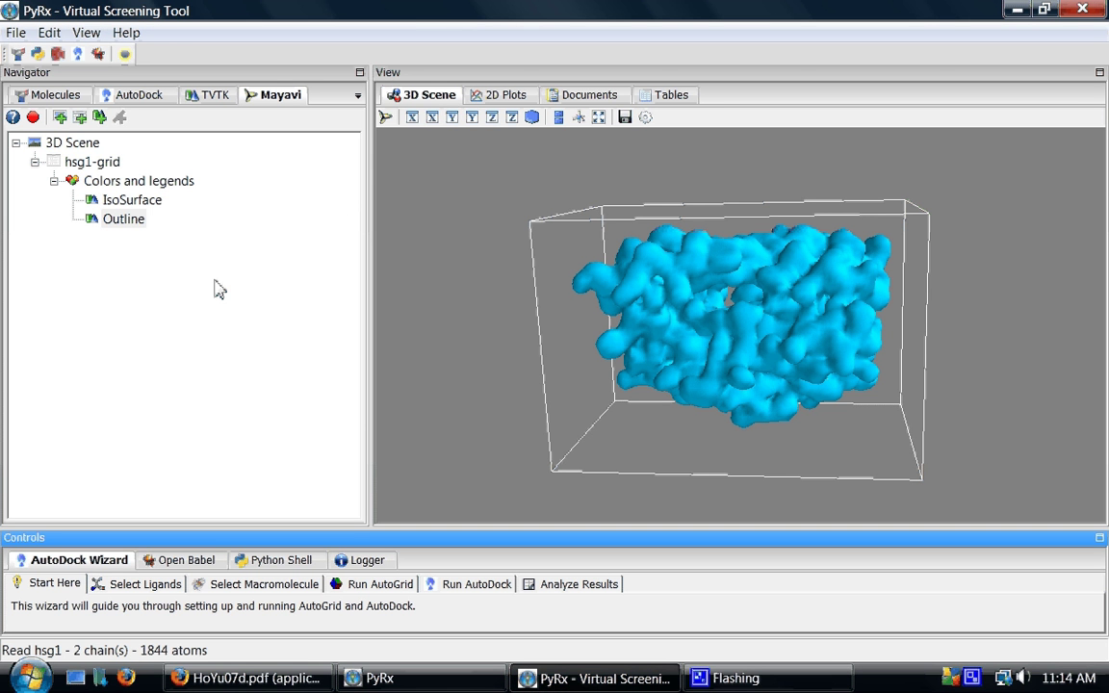
click(135, 201)
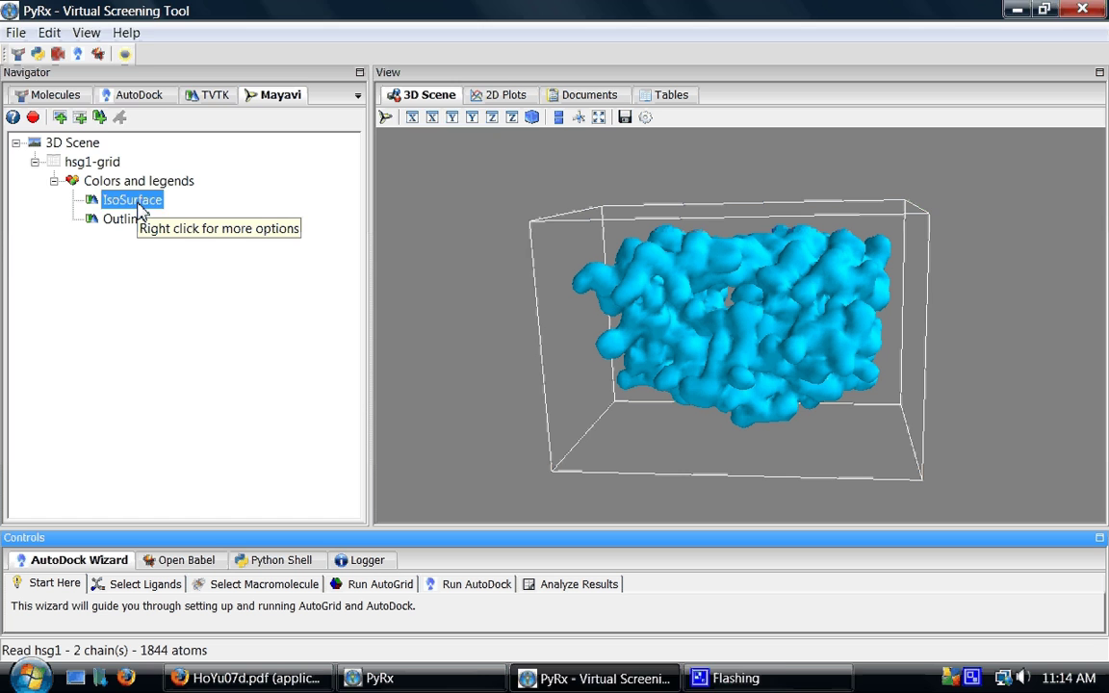
double_click(134, 201)
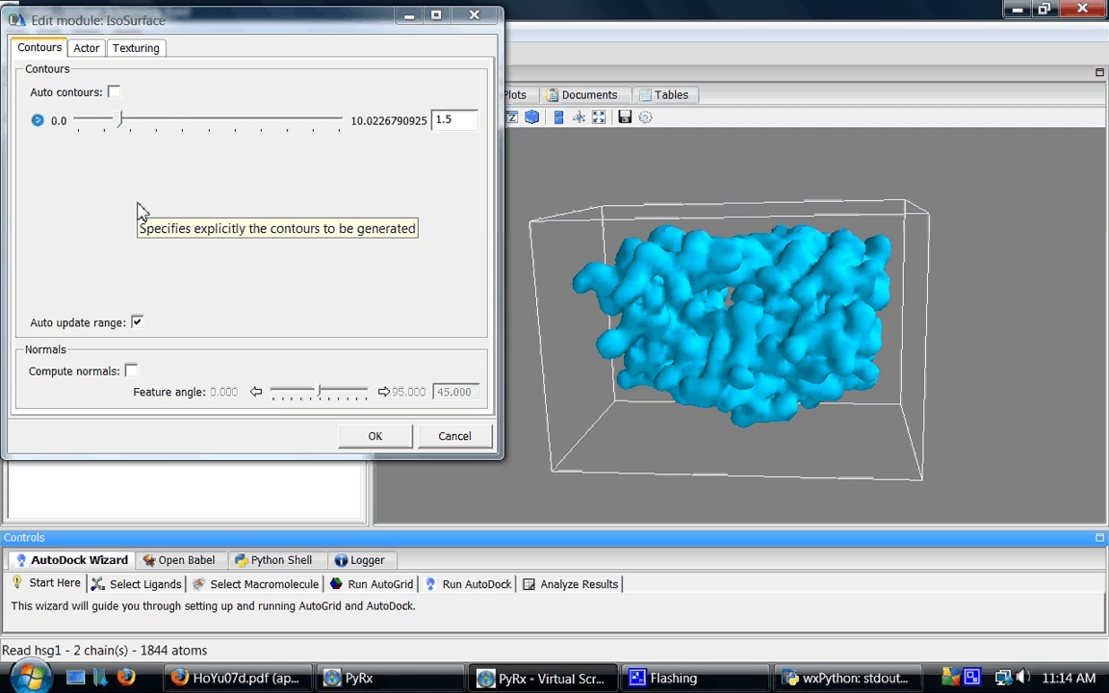
drag(120, 121, 92, 121)
click(166, 120)
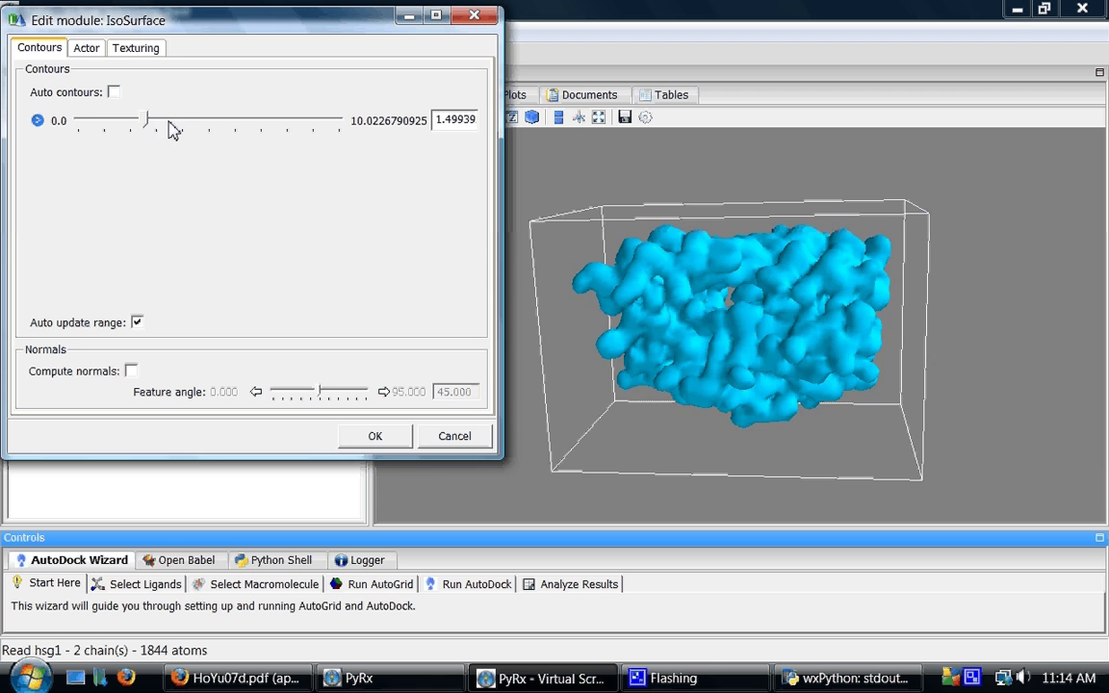
click(168, 128)
click(99, 128)
click(99, 128)
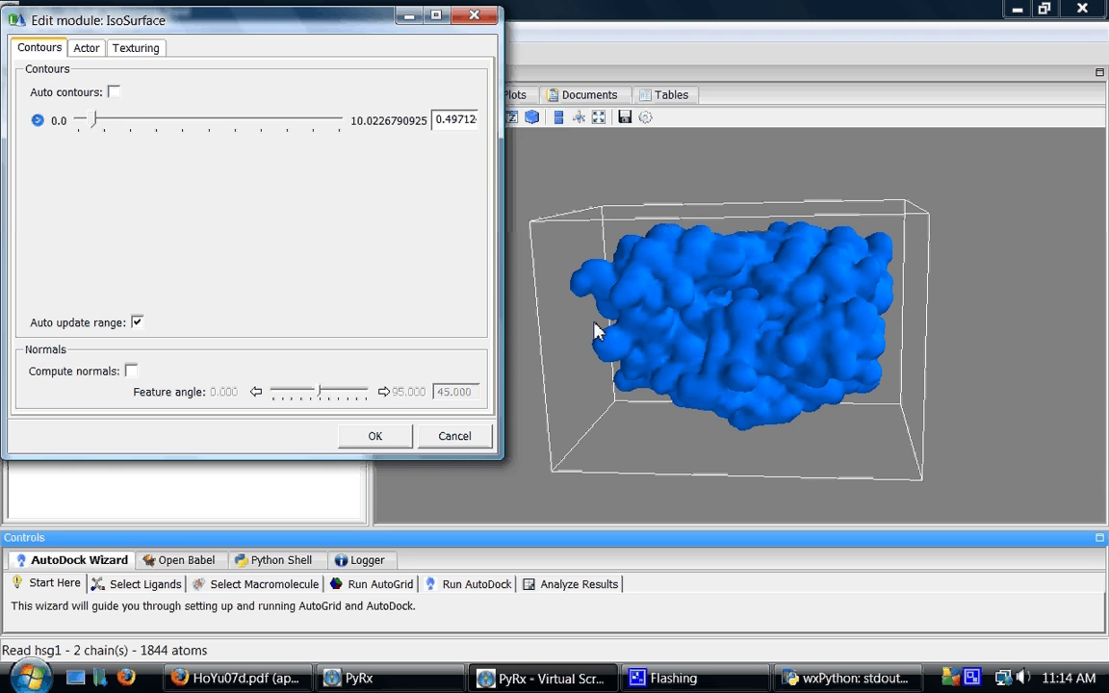
Lower the isosurface opacity to 0.1, confirm the settings, and hide hsg1-grid
click(87, 50)
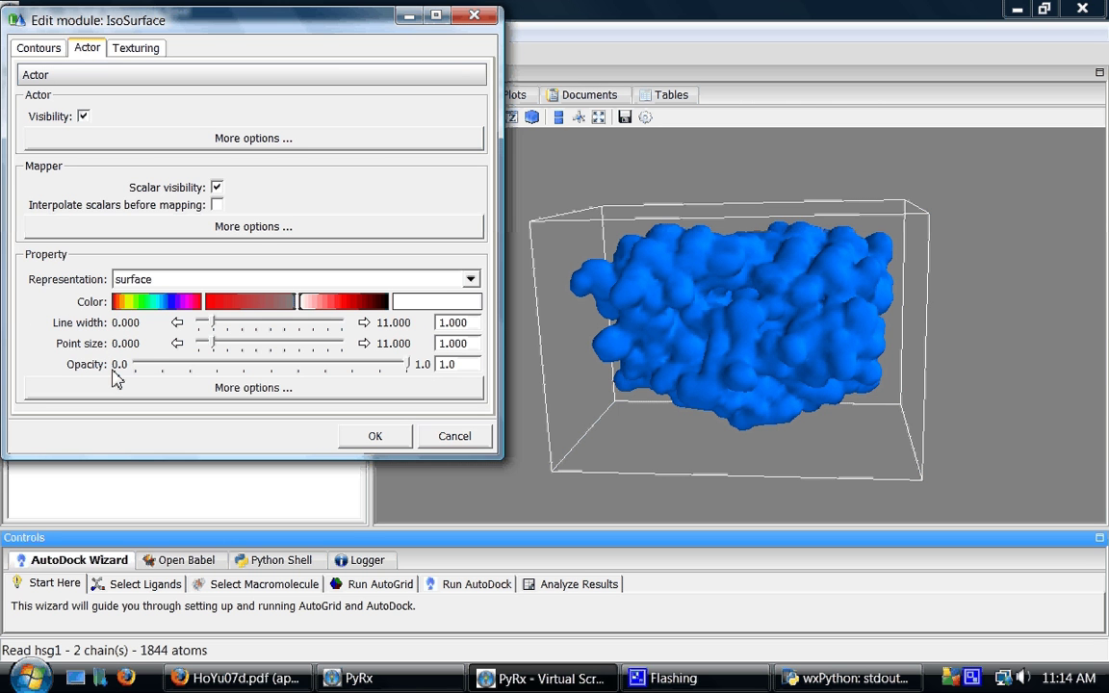
click(157, 373)
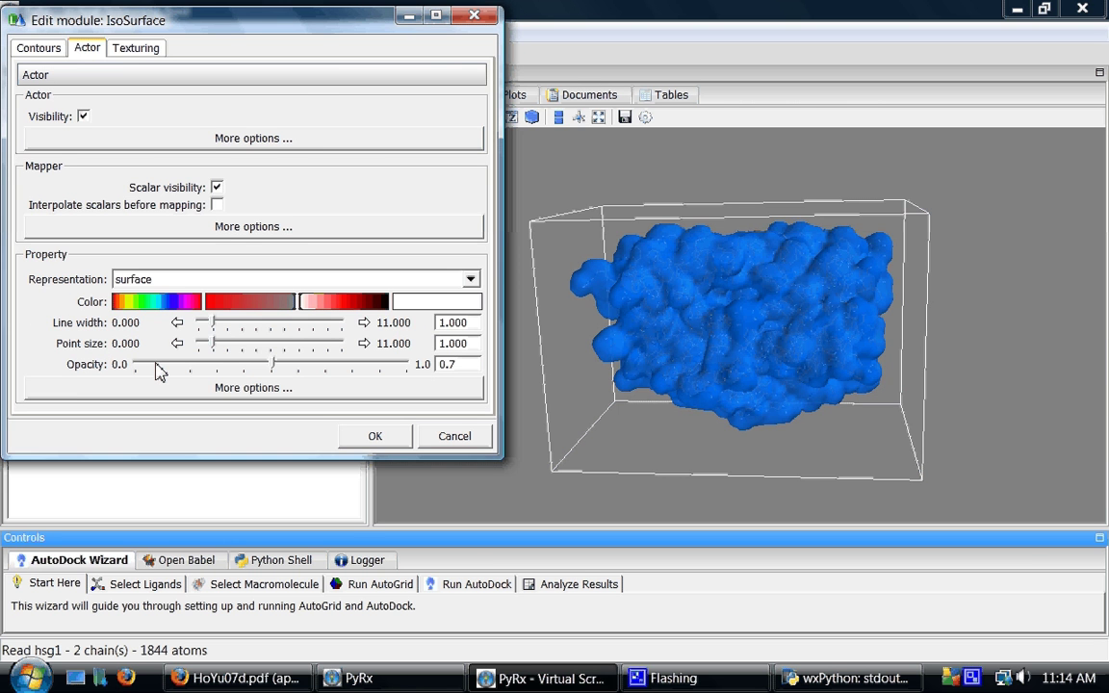
click(159, 373)
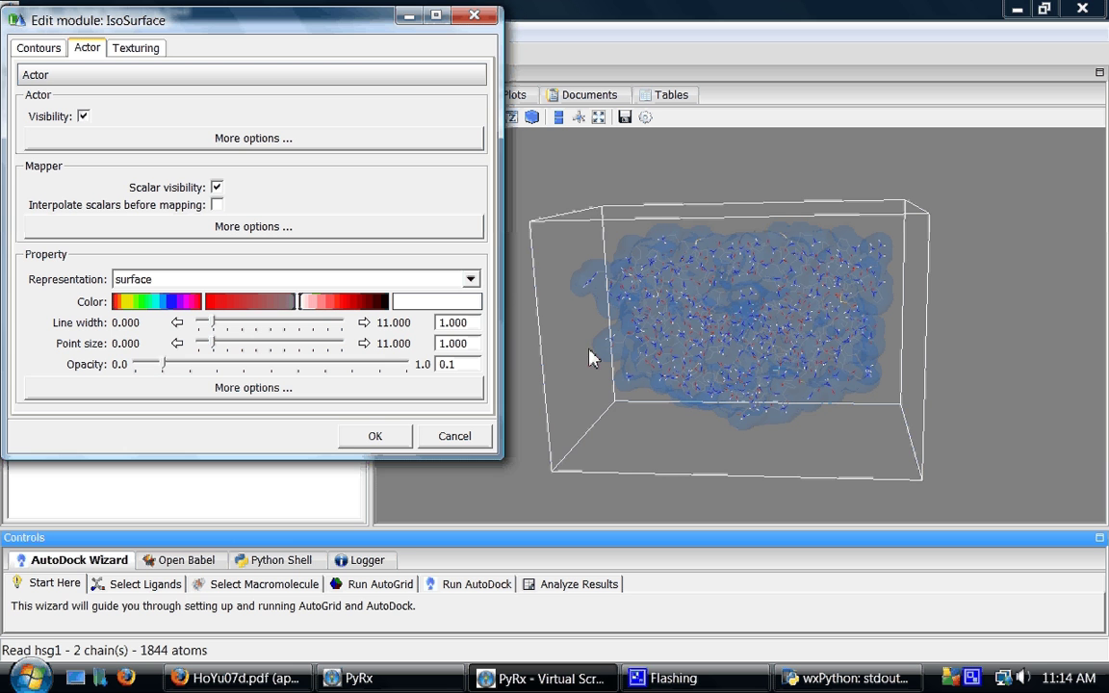
drag(590, 359, 797, 310)
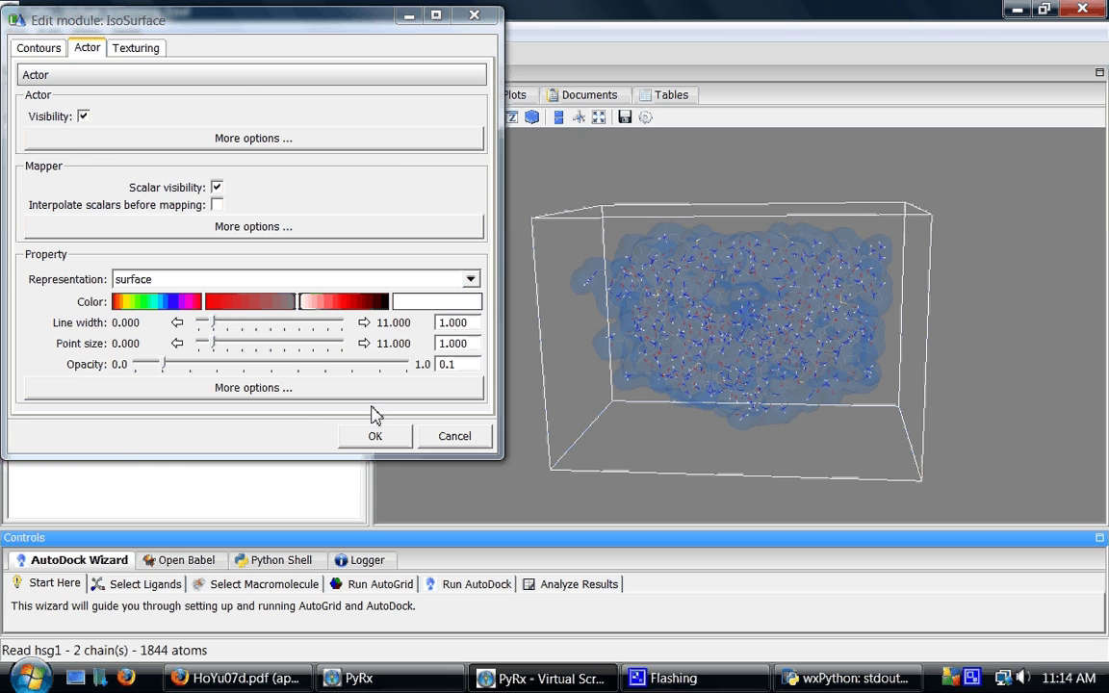
click(375, 436)
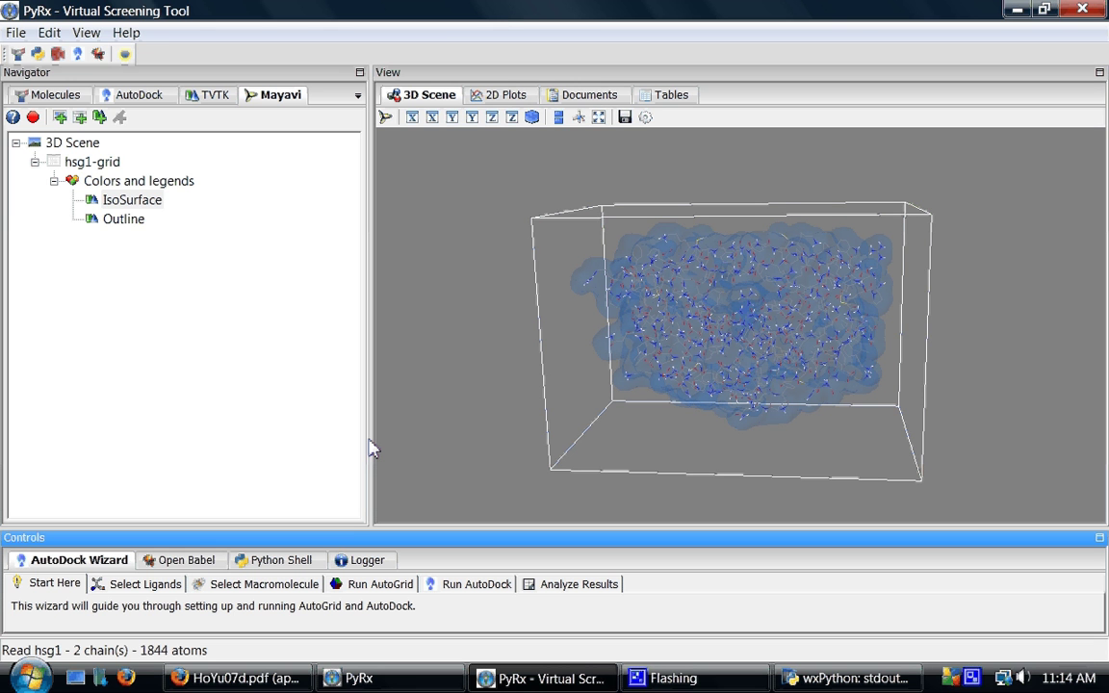
right_click(97, 169)
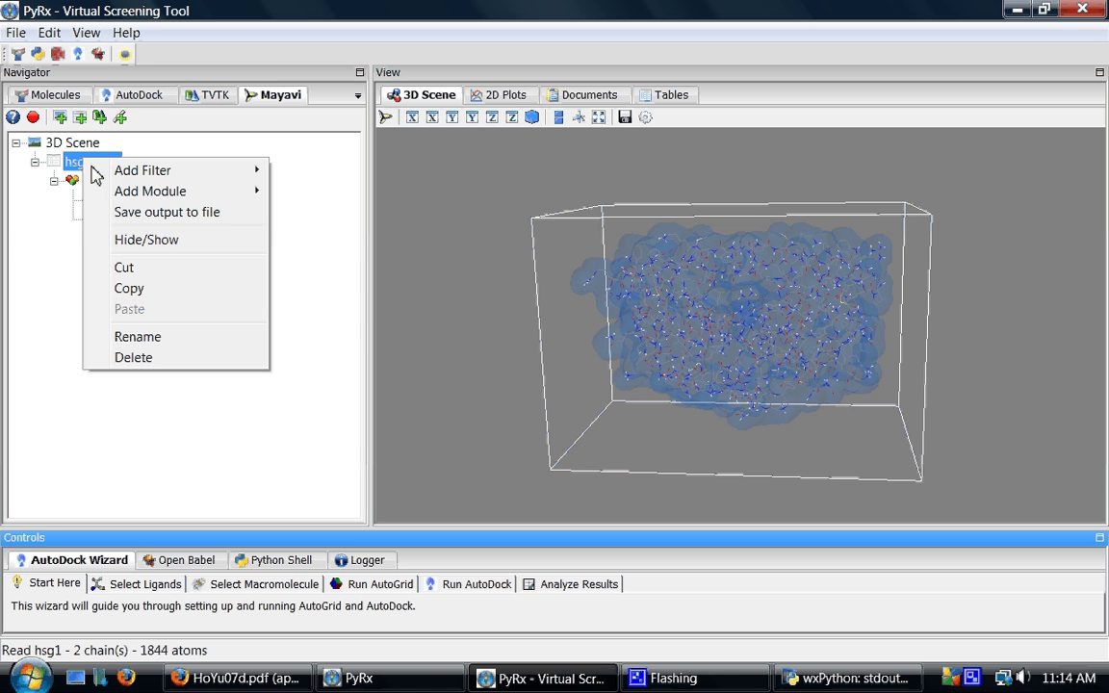
click(120, 241)
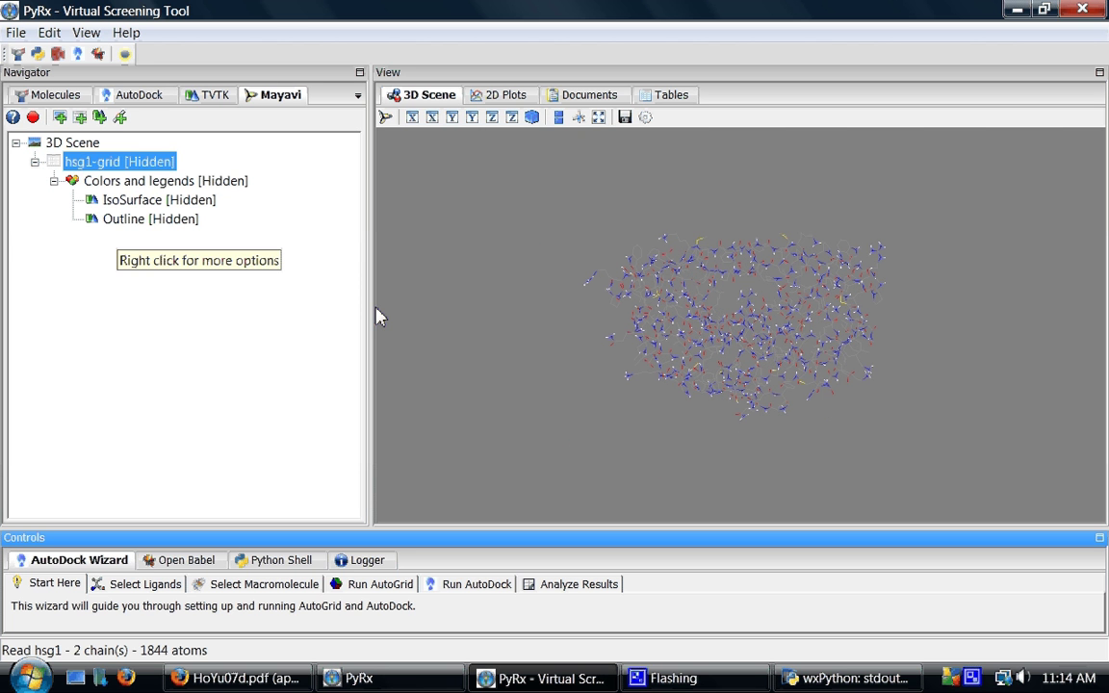
Display hsg1.C.map from the AutoDock tab in Mayavi and rotate to its top face
click(122, 96)
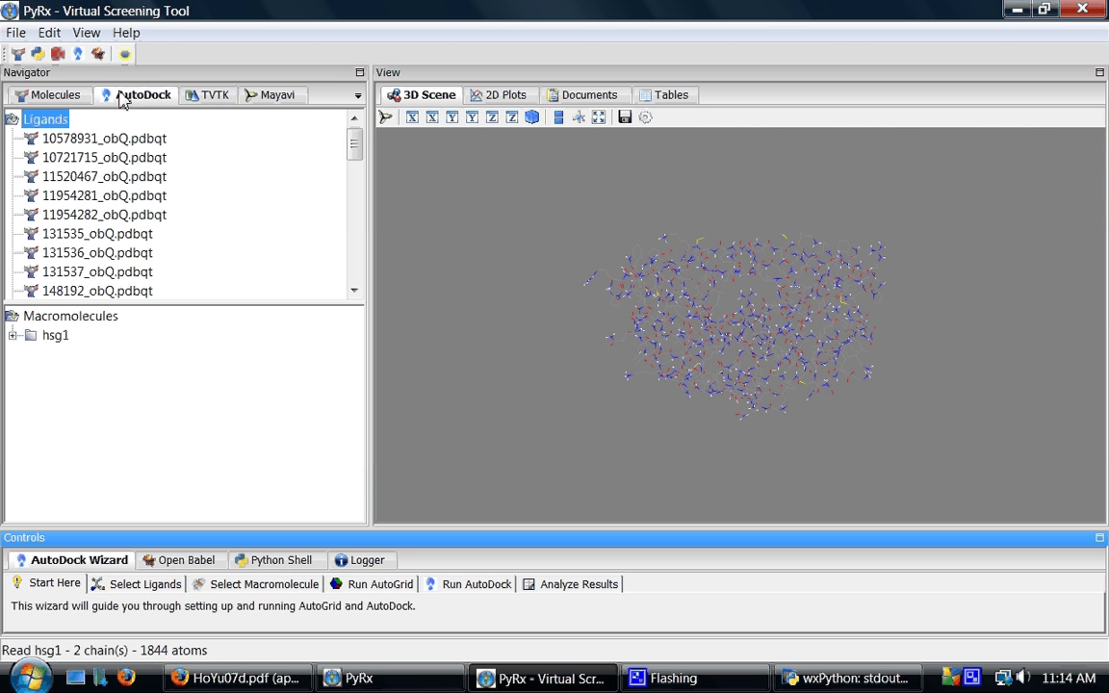
click(12, 336)
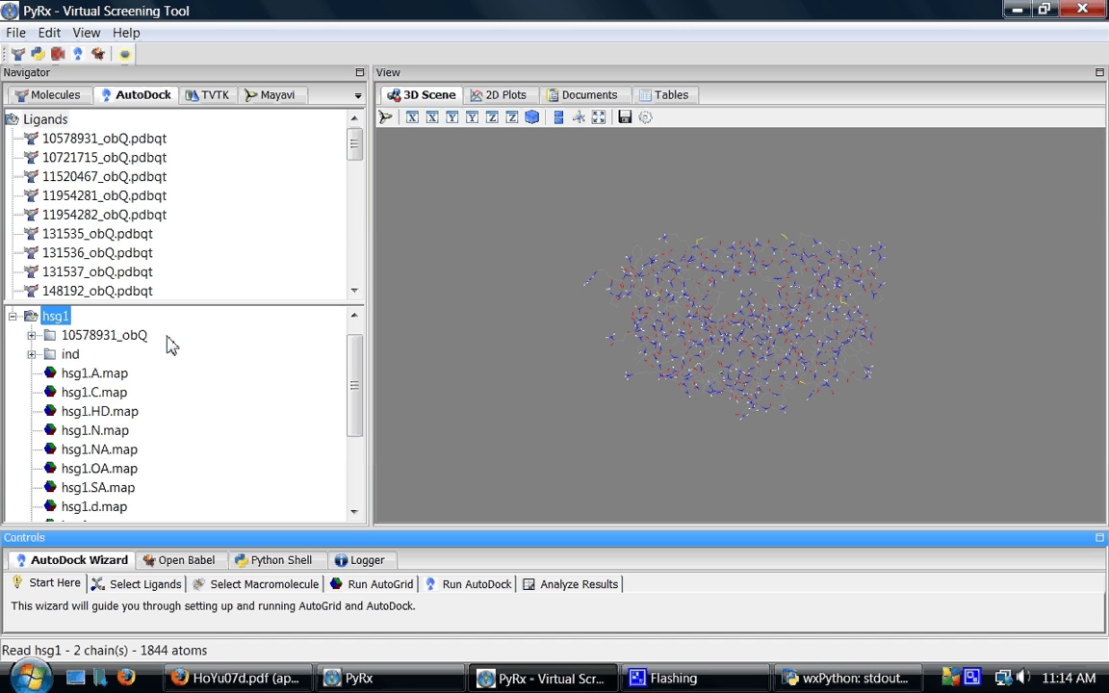
click(96, 392)
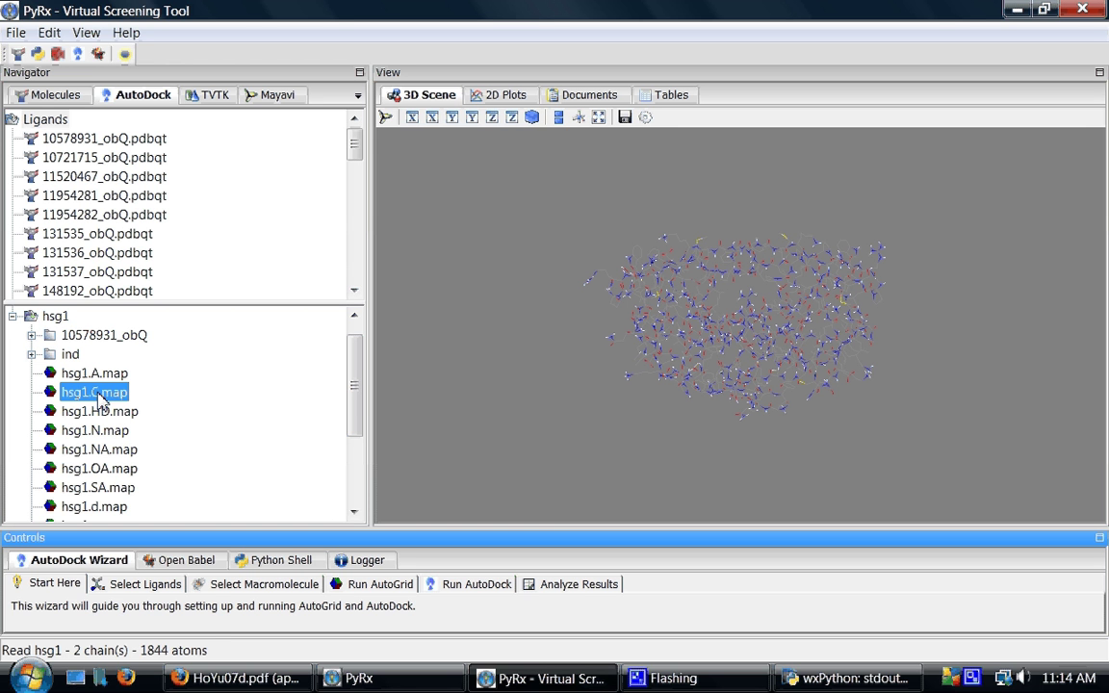
right_click(98, 394)
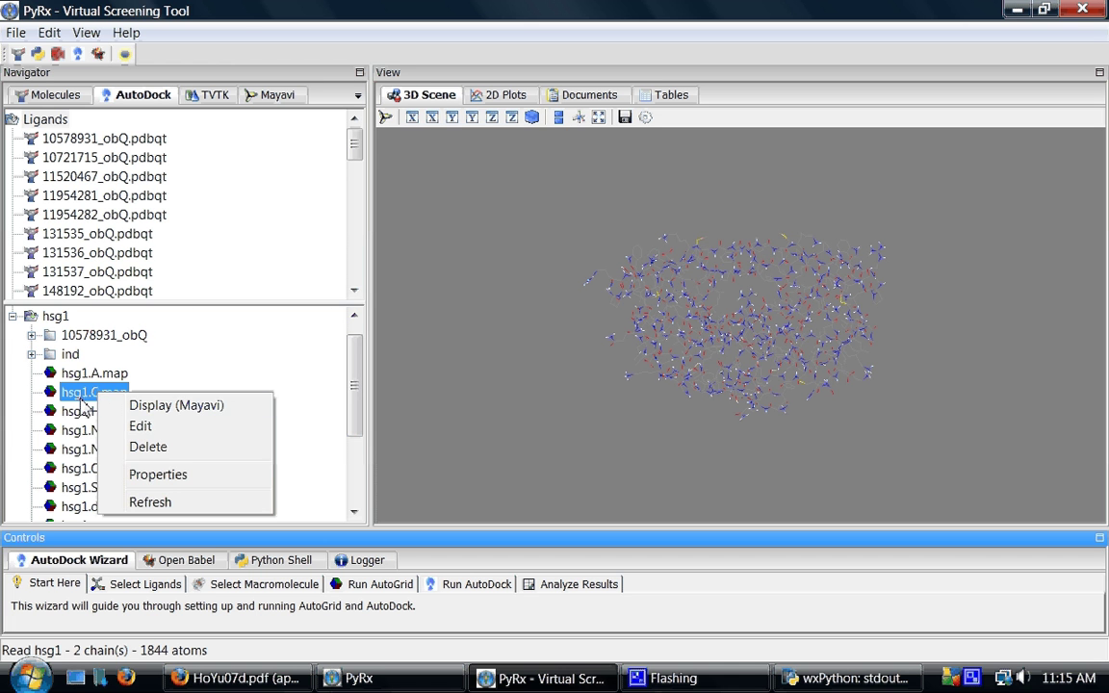
click(82, 400)
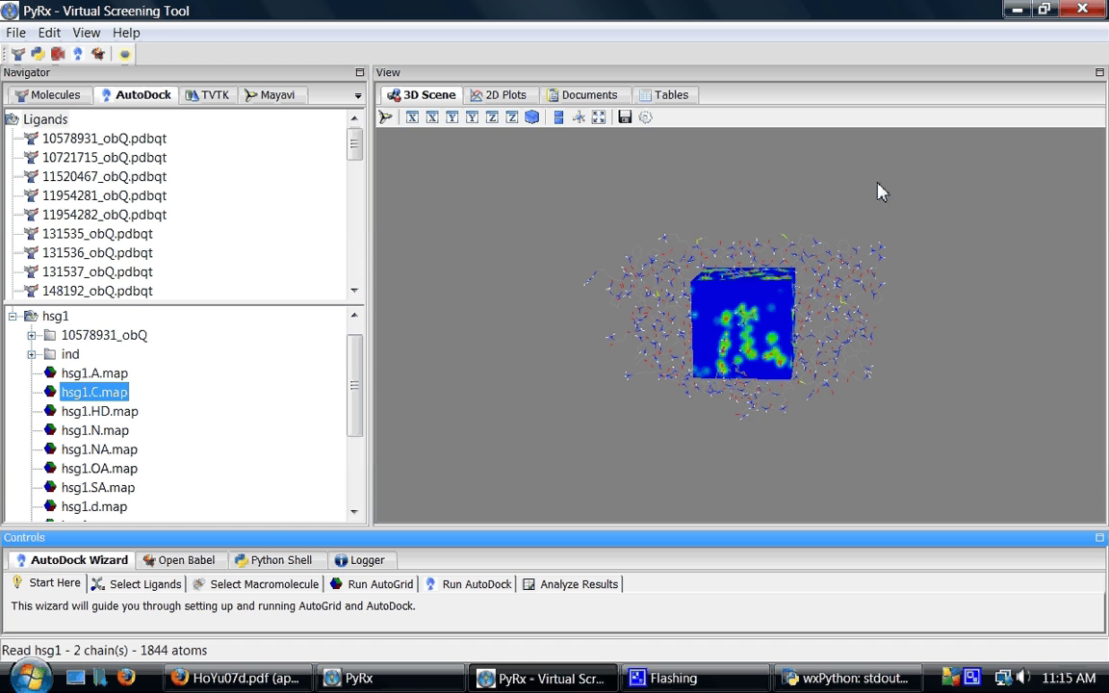
drag(878, 192, 734, 325)
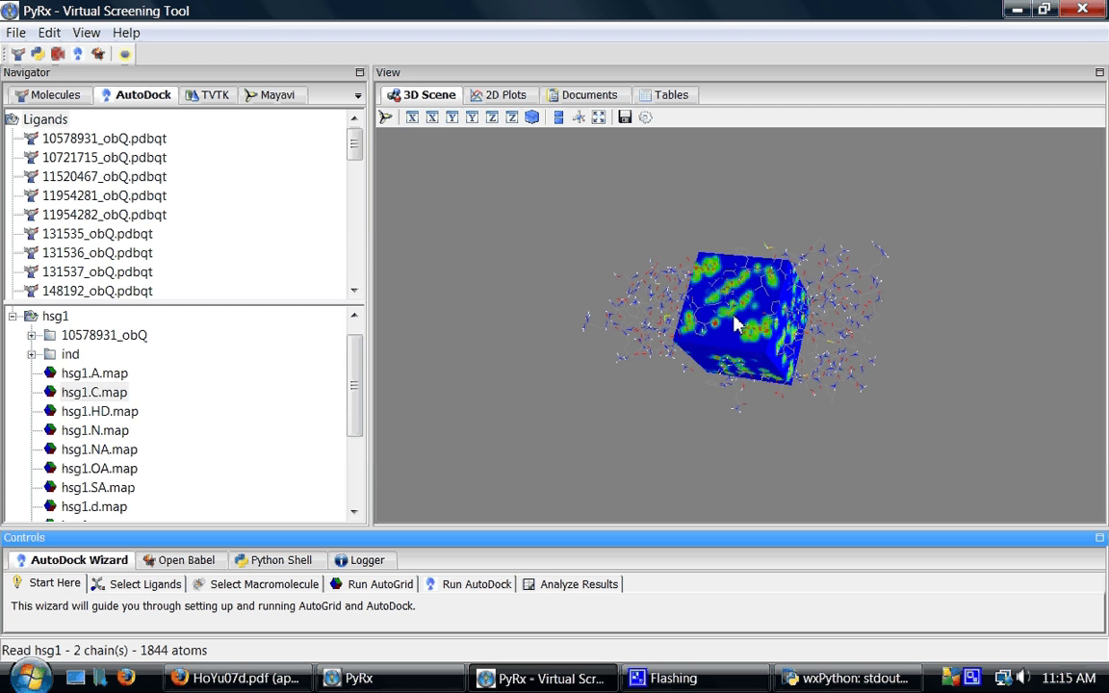
Delete and confirm removal of the Surface module under hsg1.C.map in the Mayavi pipeline
click(285, 95)
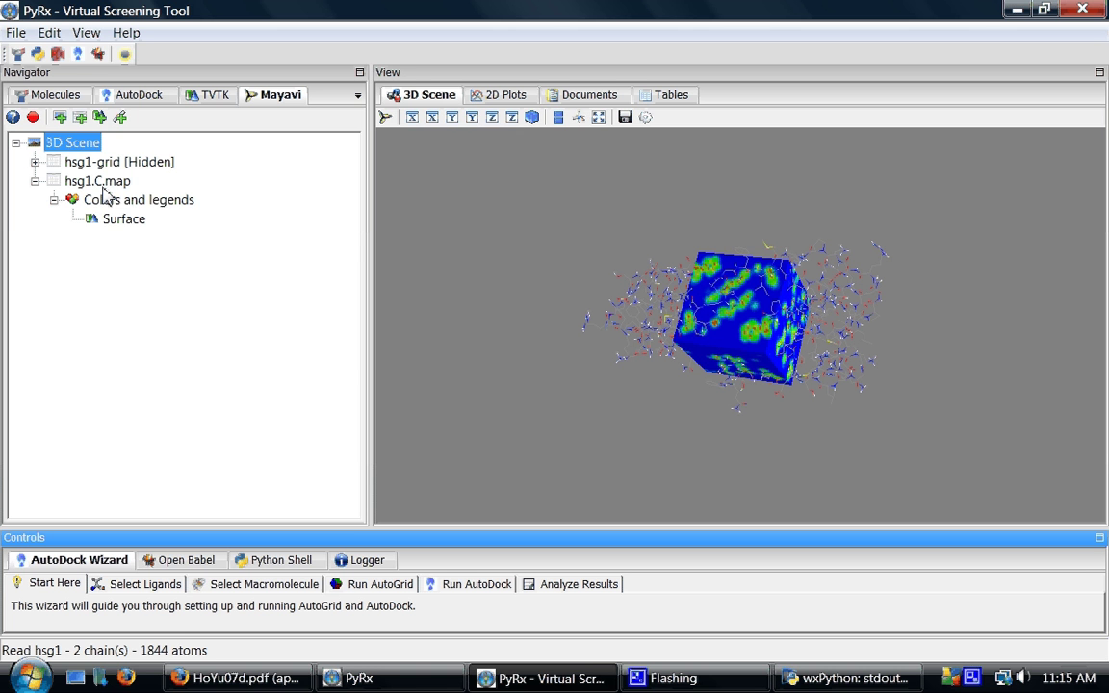
right_click(119, 225)
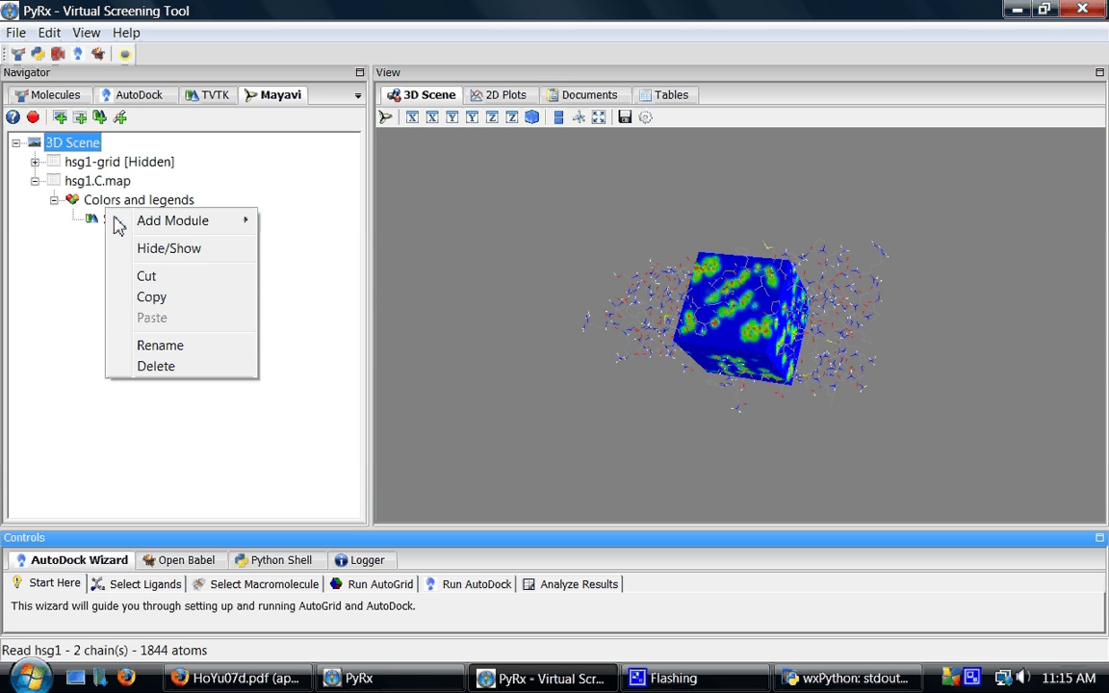
click(156, 366)
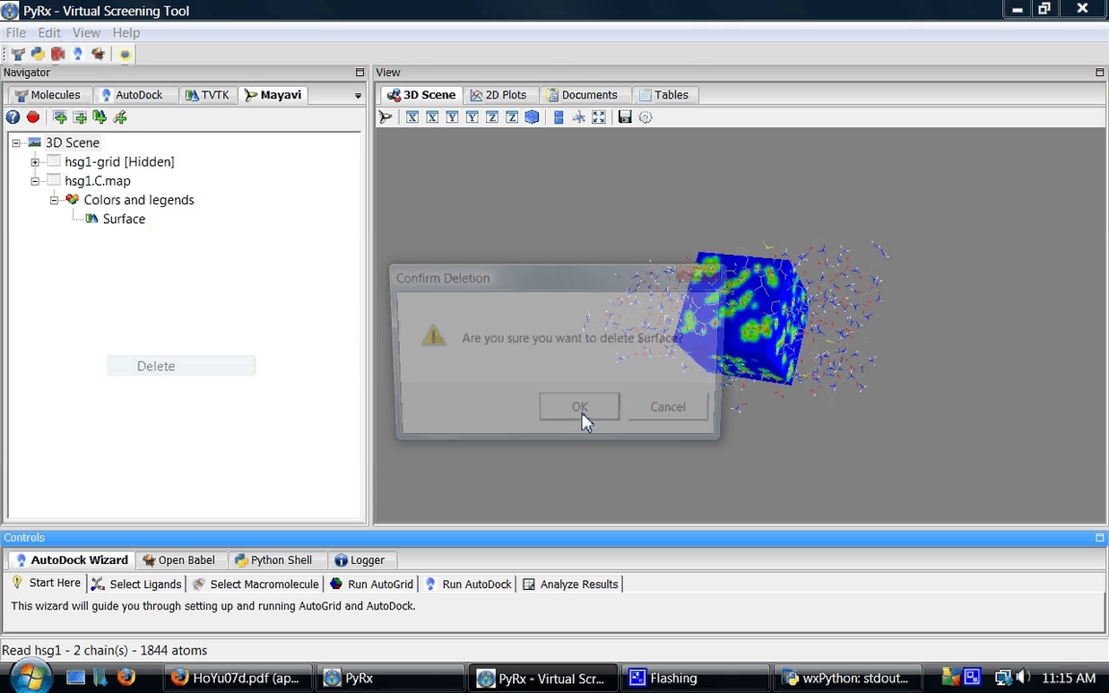
click(581, 414)
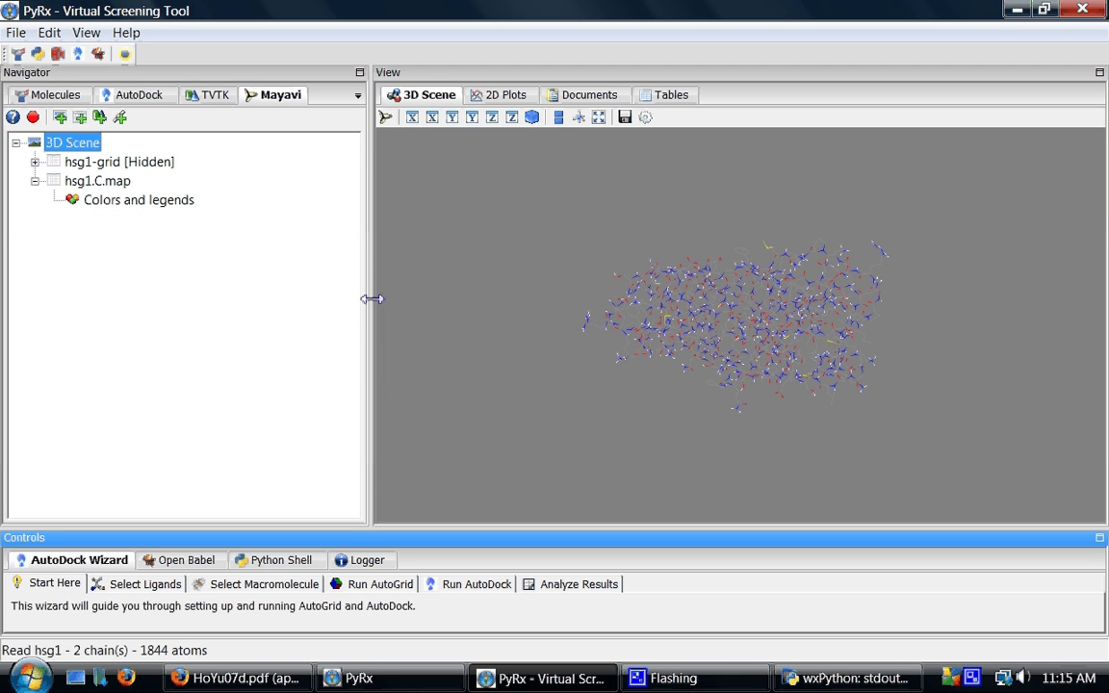
Add a Volume module to hsg1.C.map in the Mayavi pipeline
click(97, 181)
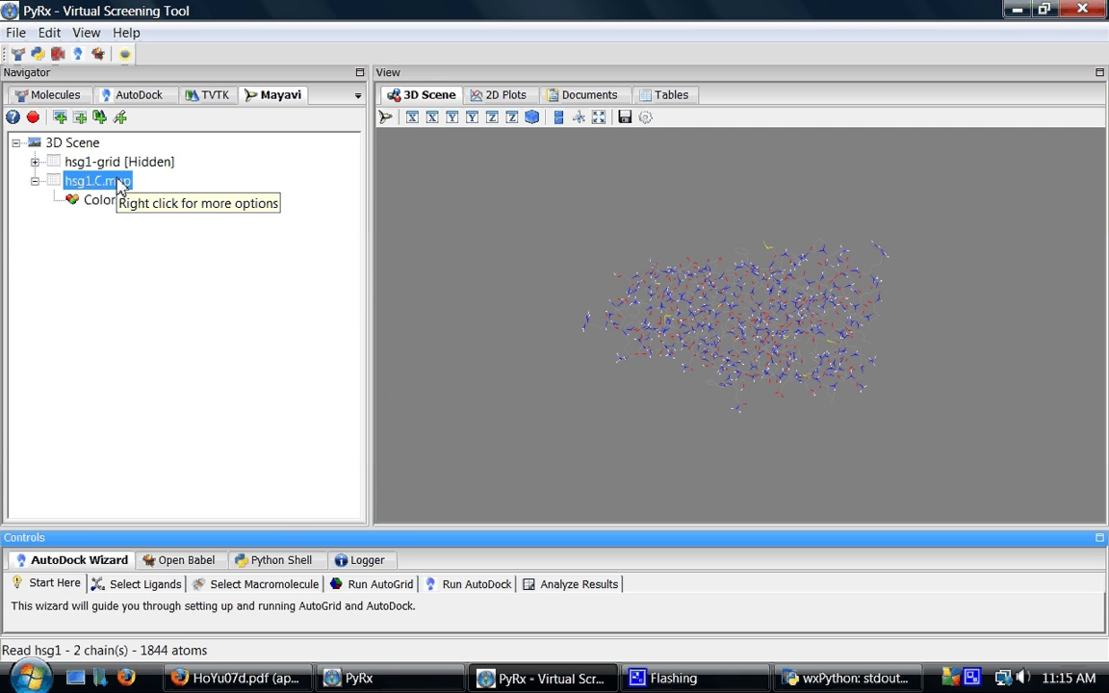
right_click(120, 186)
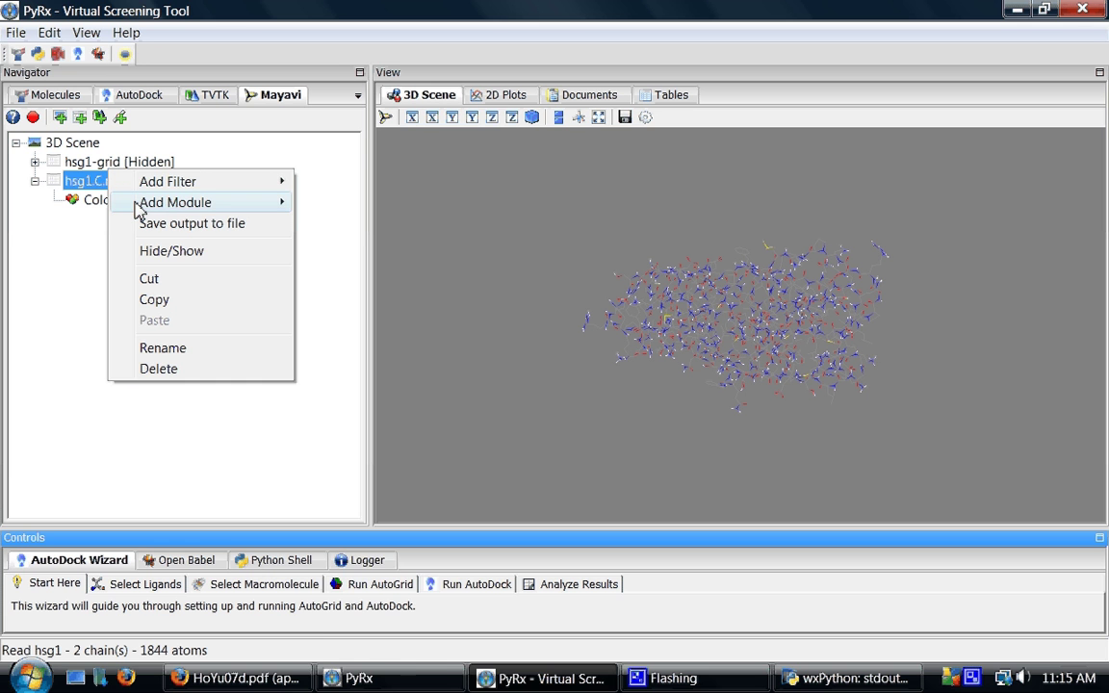
mouse_move(137, 210)
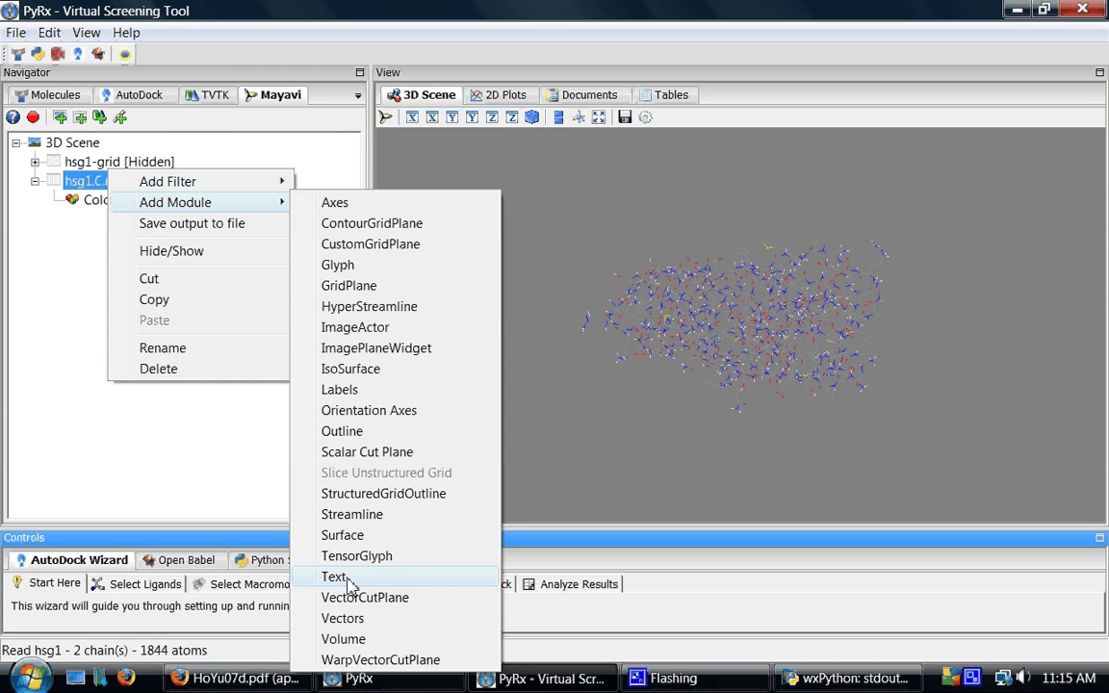
click(350, 640)
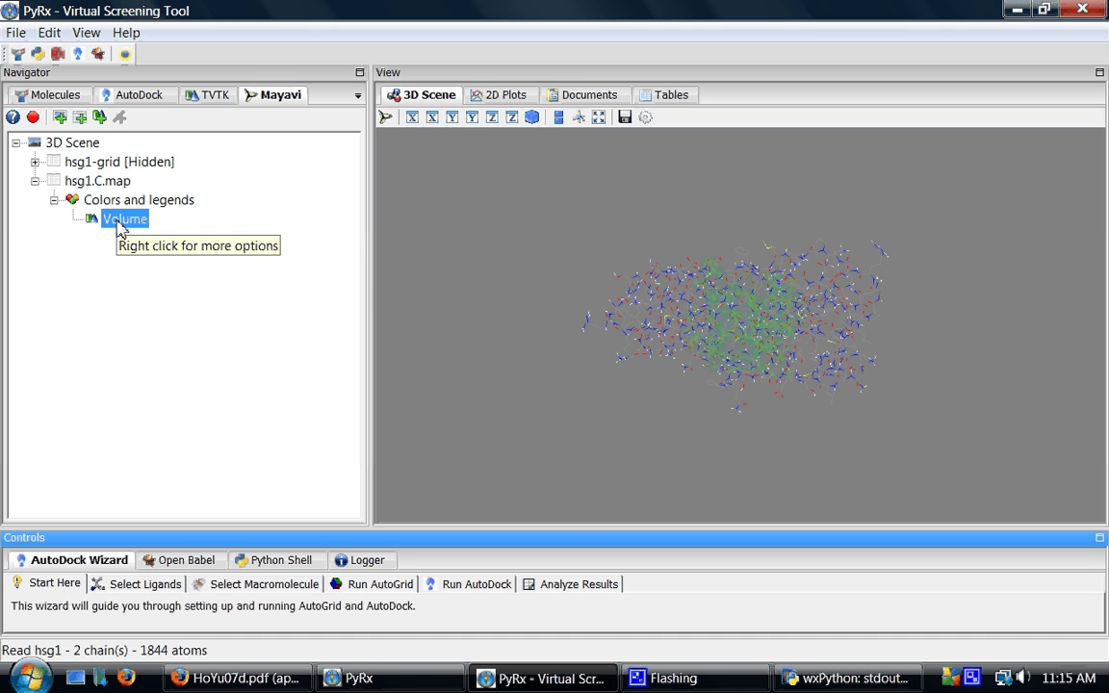
Open the Volume editor and raise a new alpha point to boost opacity at low values
double_click(122, 221)
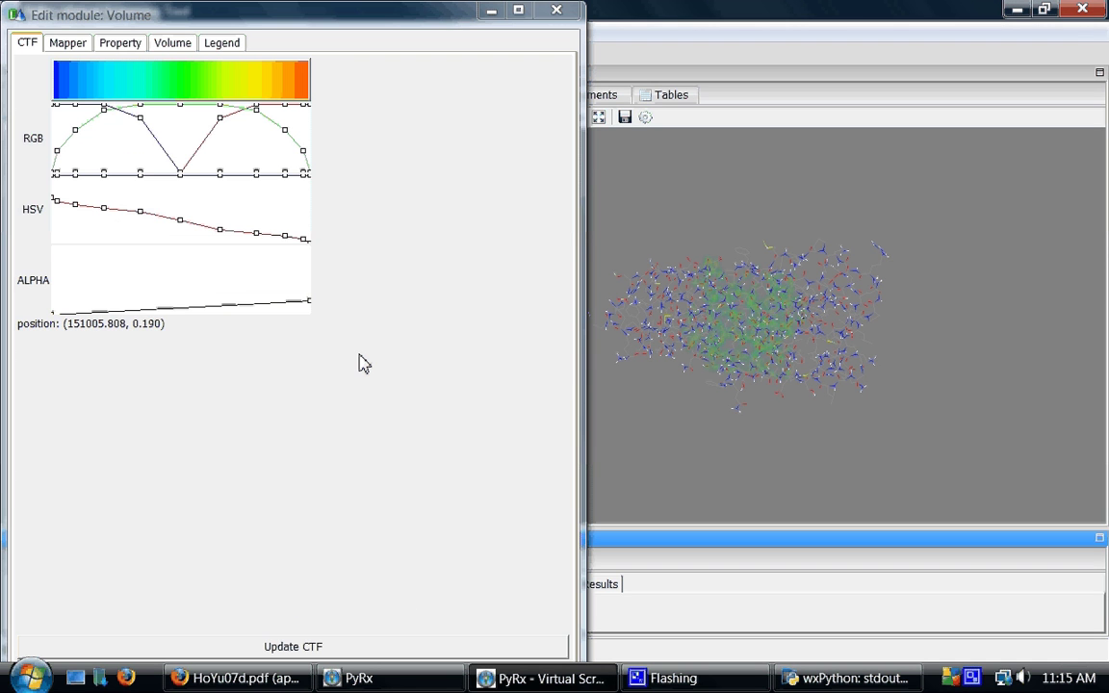
drag(582, 425, 435, 412)
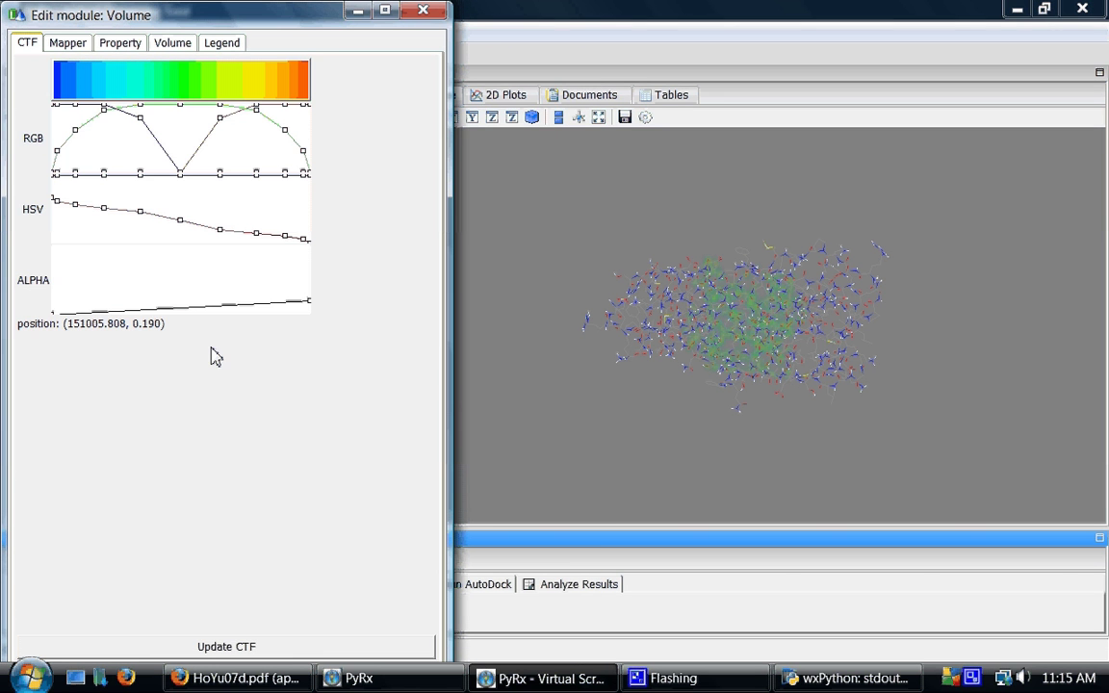
right_click(151, 312)
drag(151, 312, 69, 254)
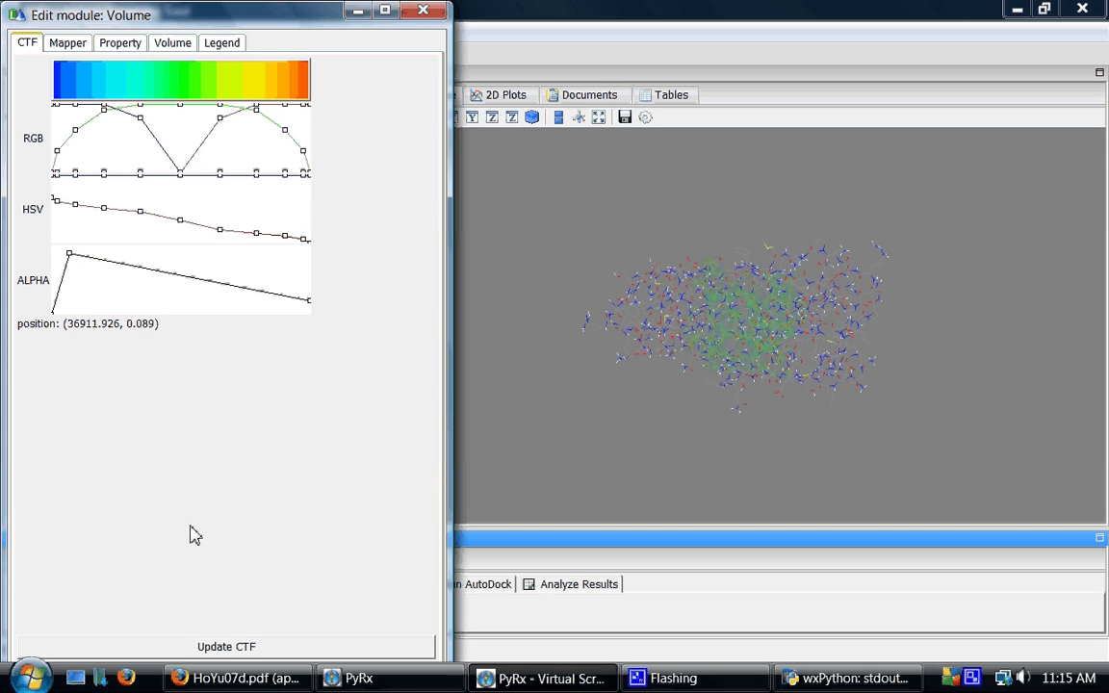
Apply the edited colour transfer function, then zoom and rotate to inspect the blue-cyan-green blobs of hsg1.C.map
click(227, 648)
click(643, 291)
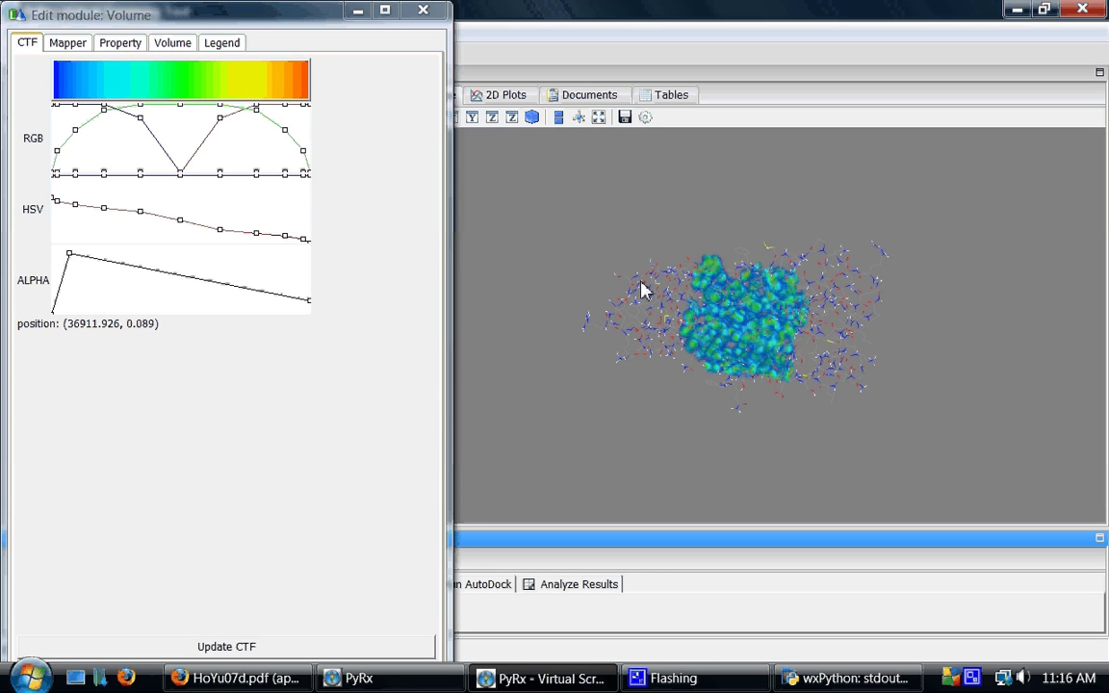
scroll(643, 290, up, 2)
scroll(643, 291, up, 2)
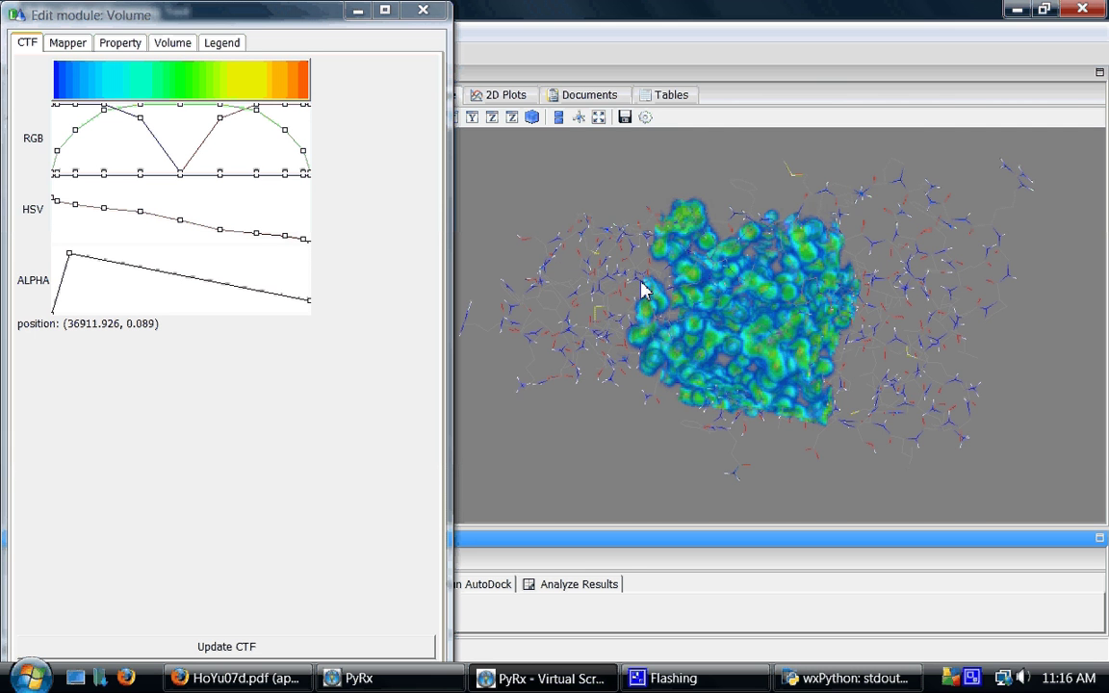
drag(643, 290, 752, 271)
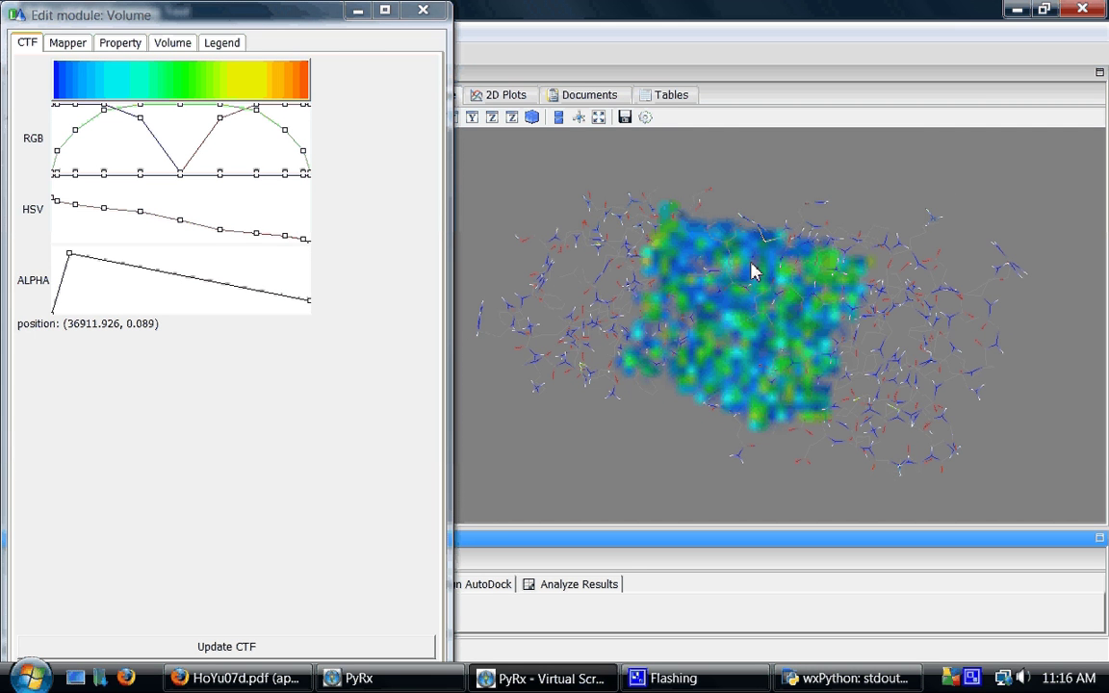
drag(823, 347, 868, 347)
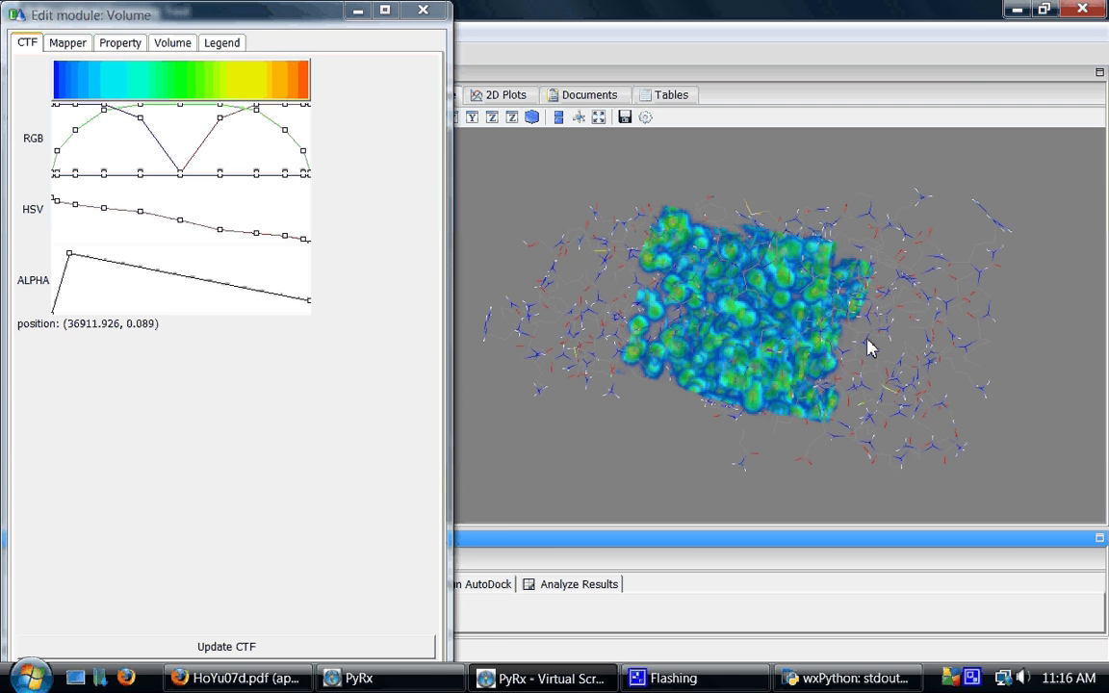